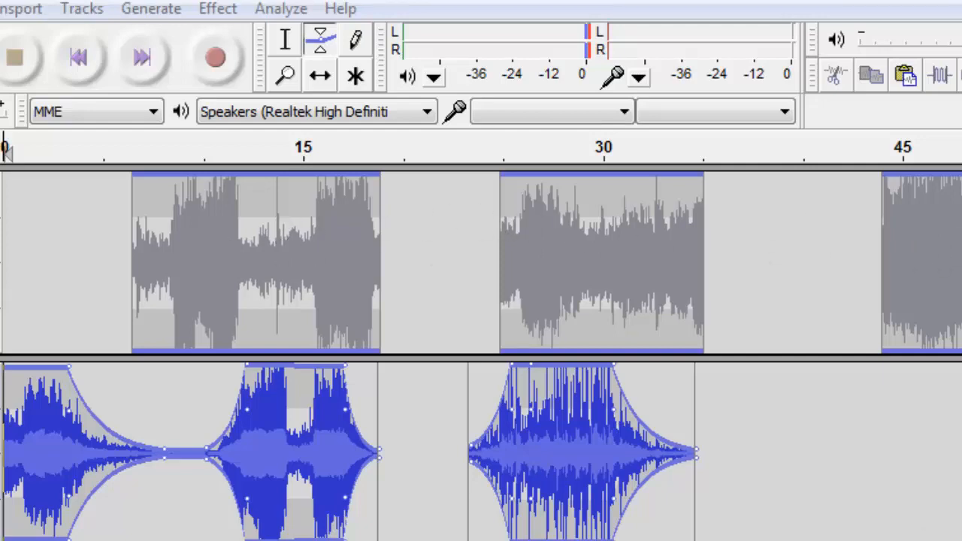
Look over the faded clips on the tracks and play the finished mix from the start.
{"action": "scroll", "coordinate": [481, 356], "scroll_direction": "right", "scroll_amount": 8}
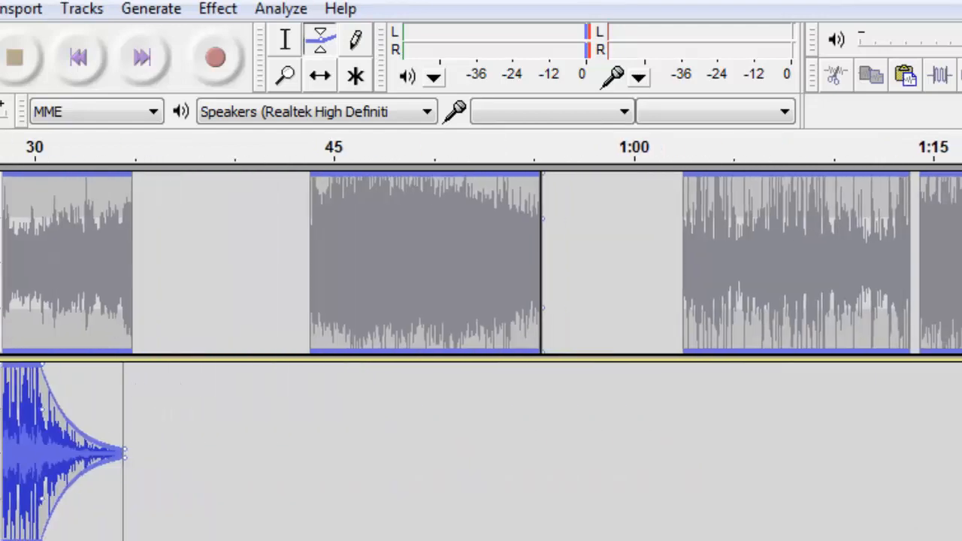
{"action": "scroll", "coordinate": [481, 356], "scroll_direction": "left", "scroll_amount": 8}
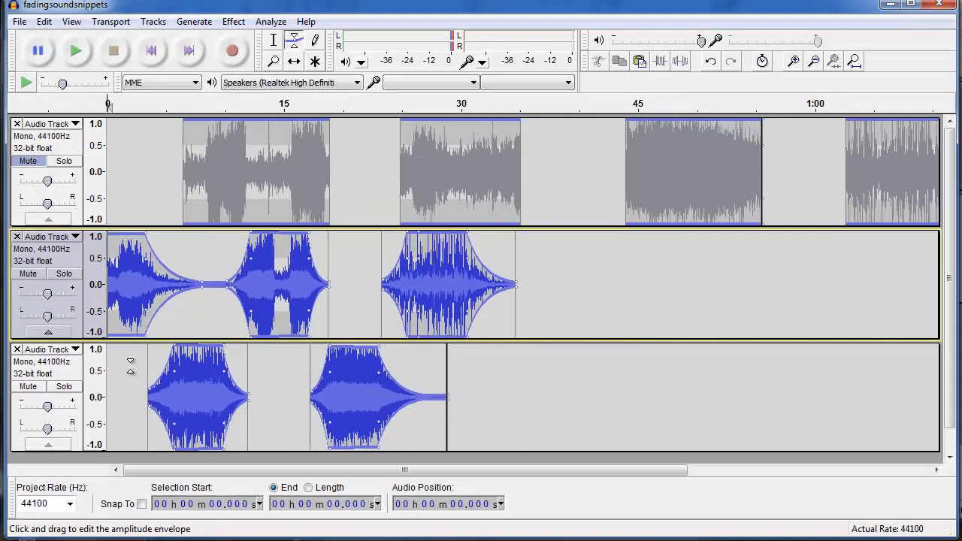
{"action": "key", "text": "space"}
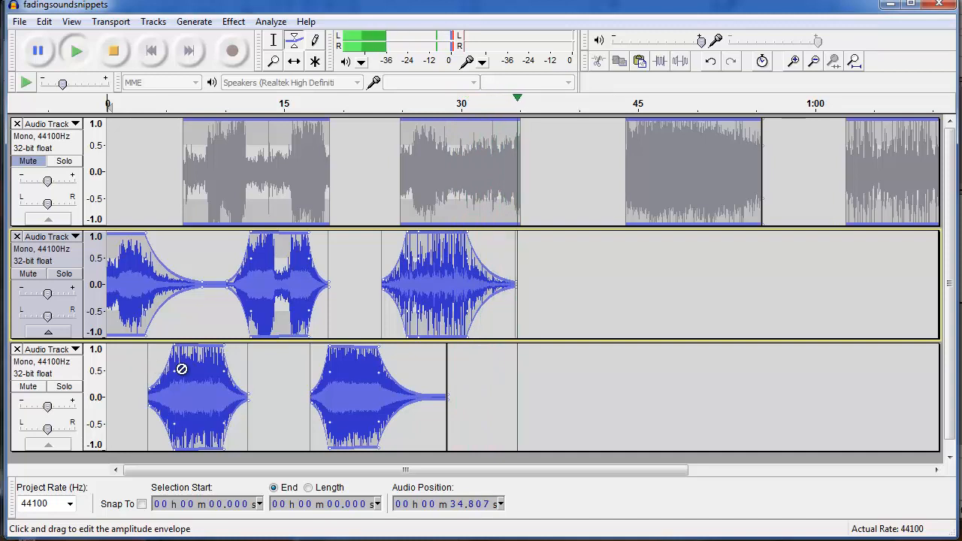
{"action": "key", "text": "space"}
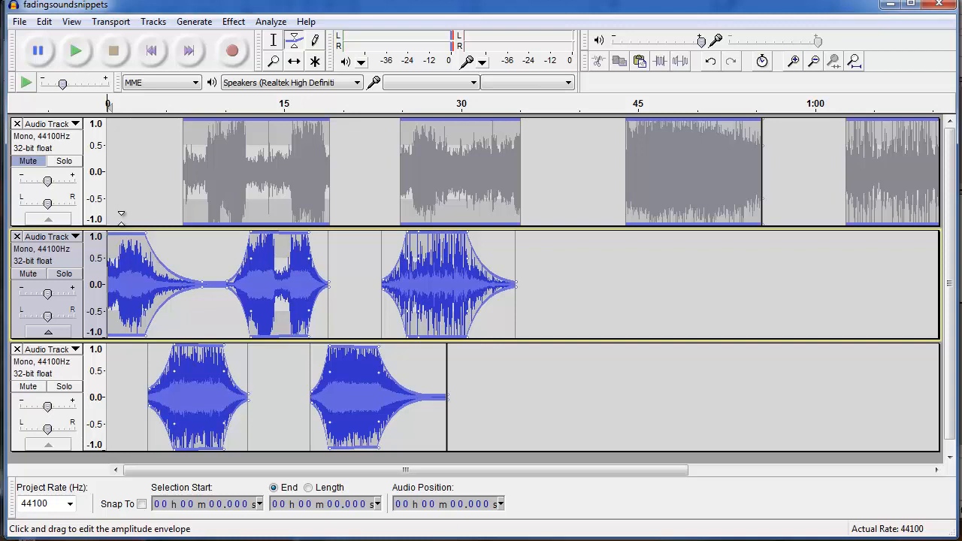
Remove the two faded tracks below the muted source track and add two new empty mono audio tracks.
{"action": "left_click", "coordinate": [17, 237]}
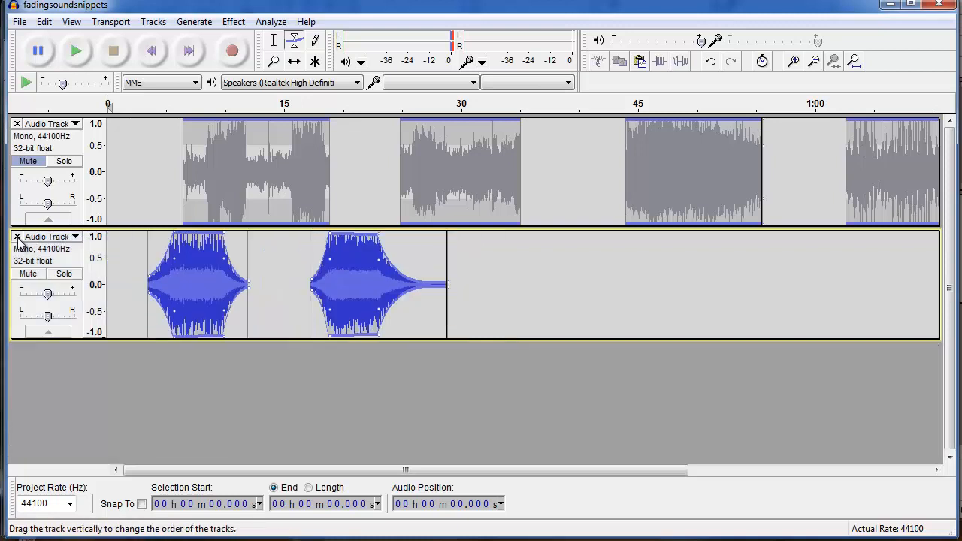
{"action": "left_click", "coordinate": [16, 237]}
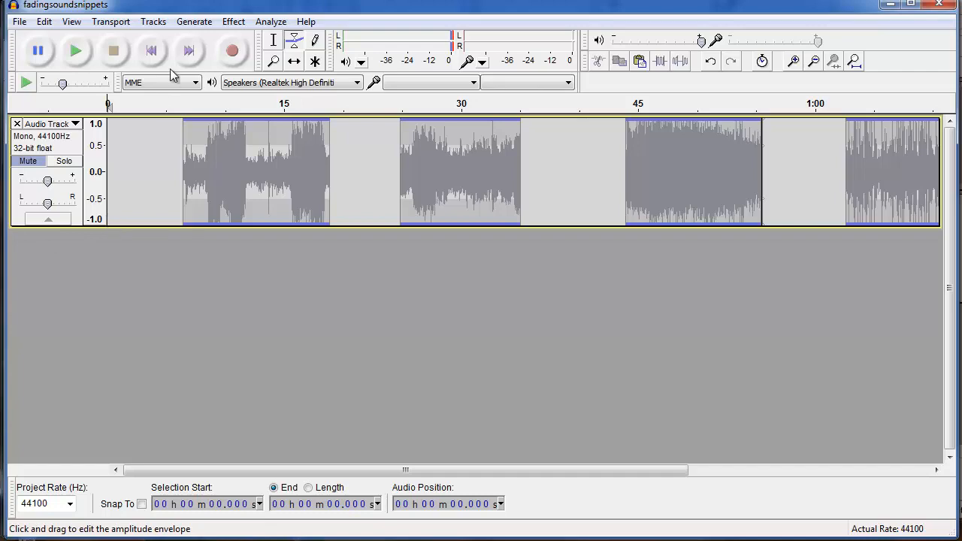
{"action": "left_click", "coordinate": [167, 23]}
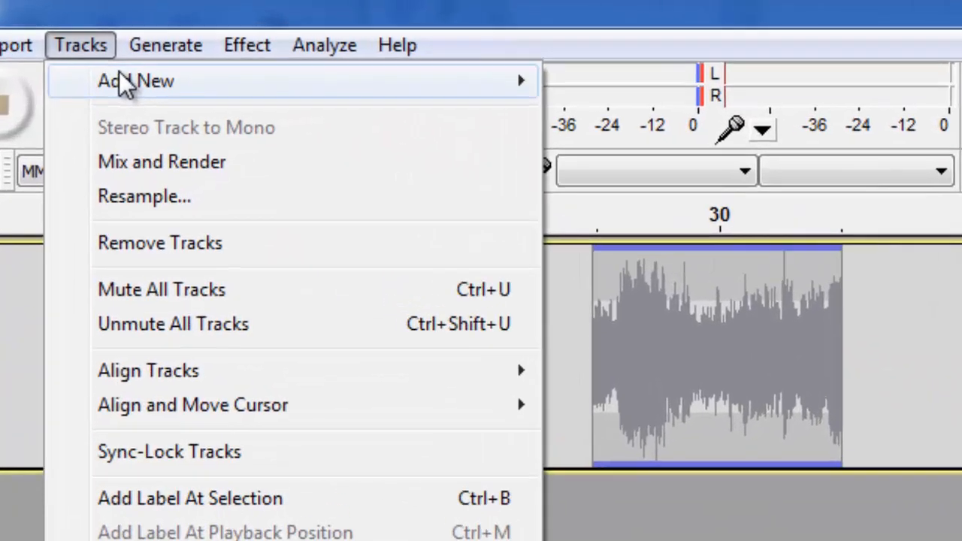
{"action": "mouse_move", "coordinate": [230, 34]}
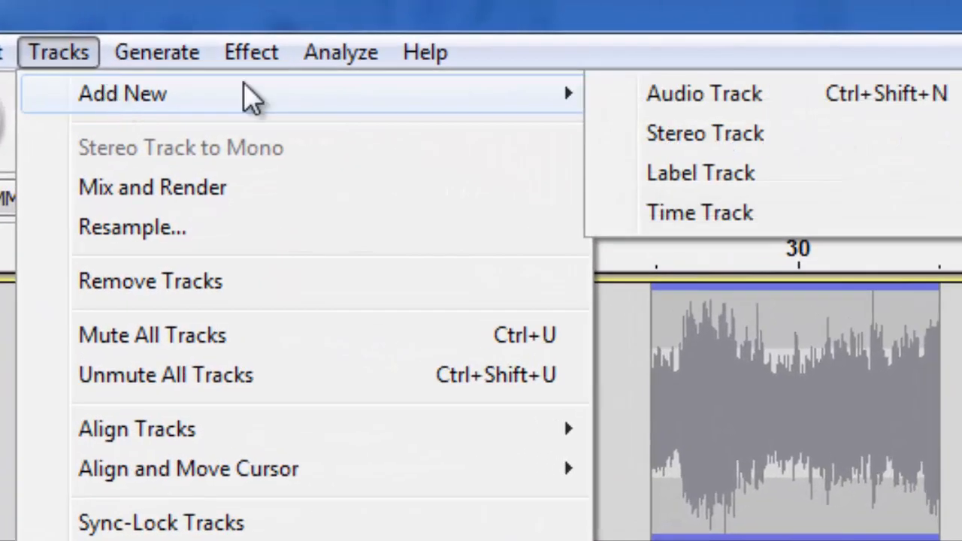
{"action": "left_click", "coordinate": [705, 105]}
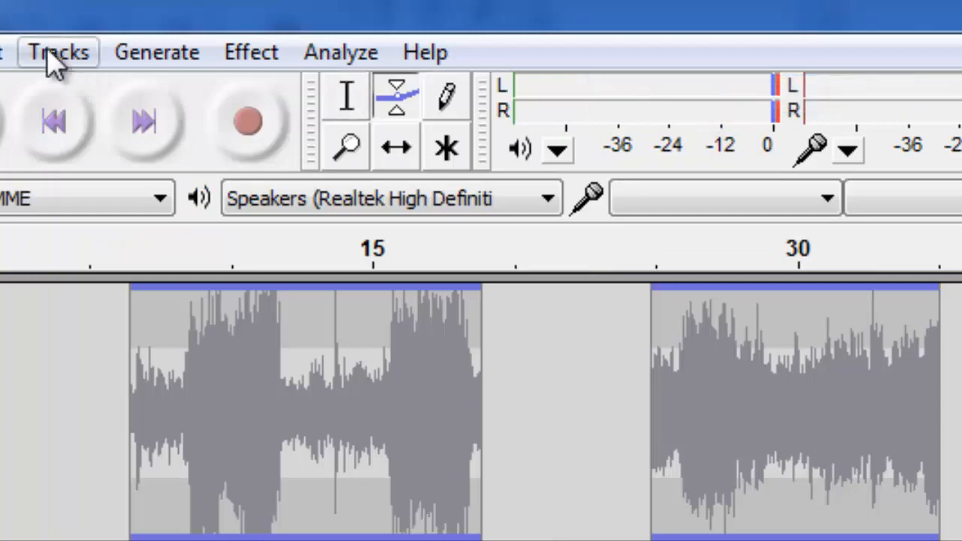
{"action": "left_click", "coordinate": [59, 52]}
{"action": "mouse_move", "coordinate": [412, 107]}
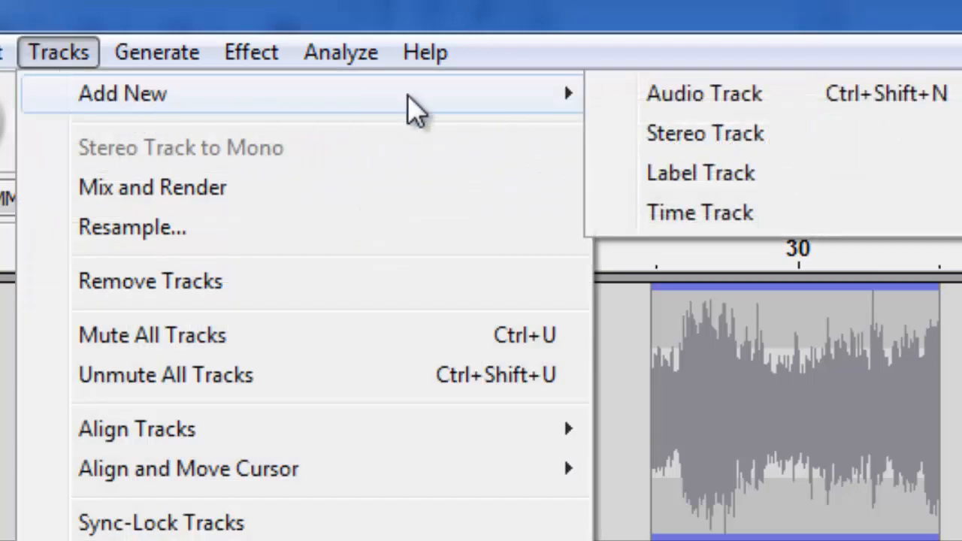
{"action": "left_click", "coordinate": [650, 104]}
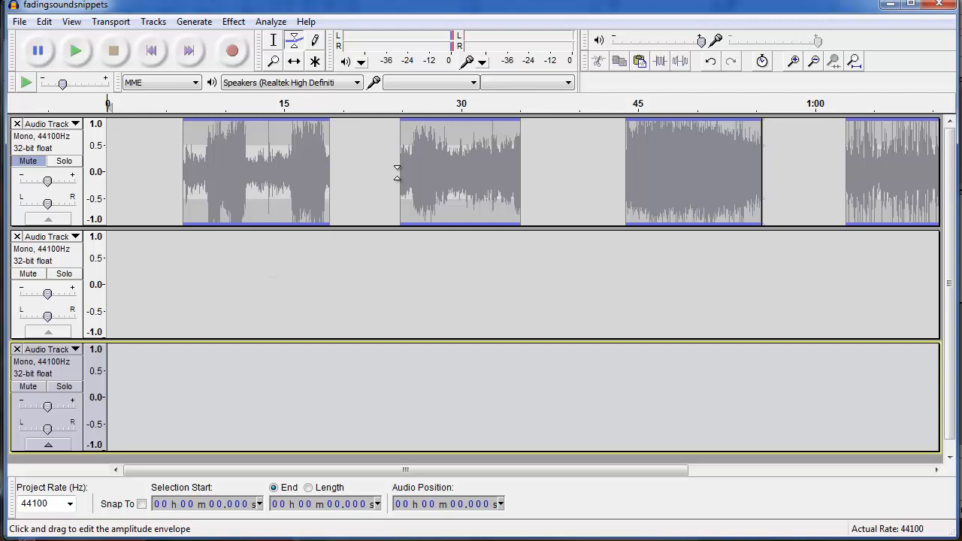
Copy the source track's second clip, about 24.9 s to 35.0 s, and paste it at the start of the second track.
{"action": "left_click", "coordinate": [274, 40]}
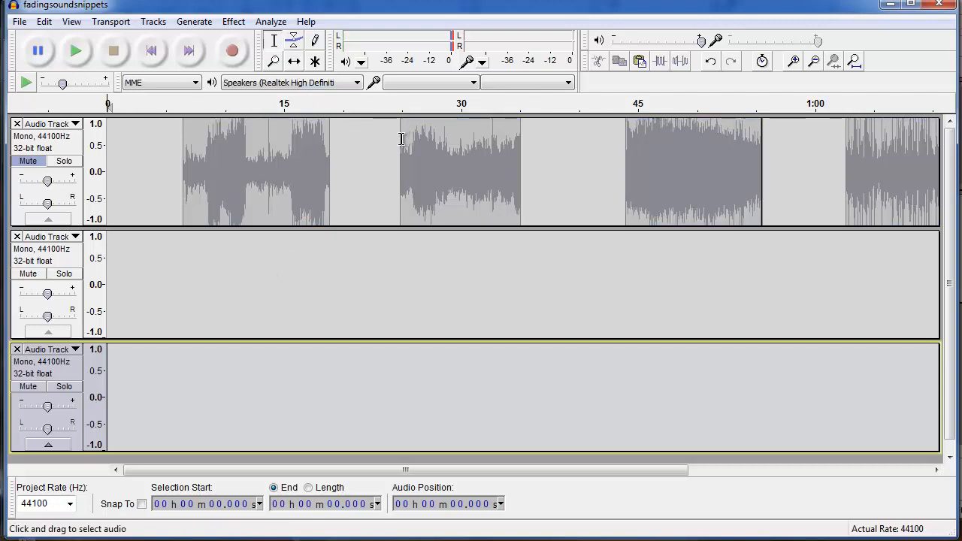
{"action": "left_click", "coordinate": [402, 139]}
{"action": "left_click_drag", "start_coordinate": [402, 141], "coordinate": [522, 161]}
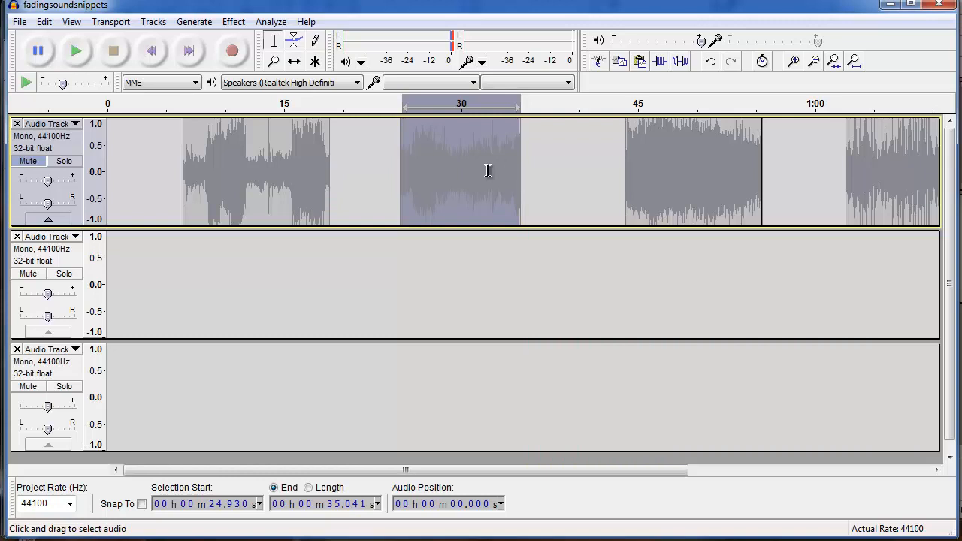
{"action": "left_click", "coordinate": [114, 283]}
{"action": "key", "text": "Home"}
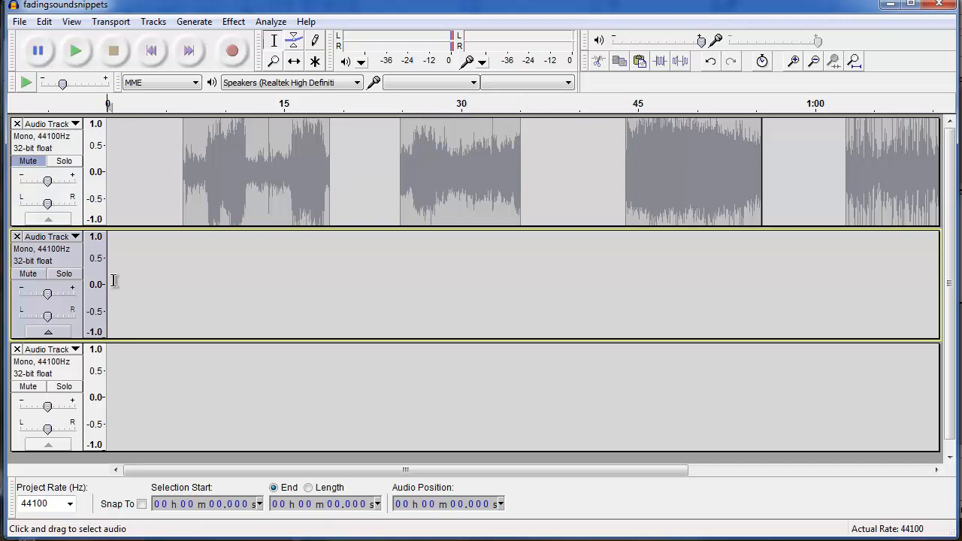
{"action": "key", "text": "ctrl+v"}
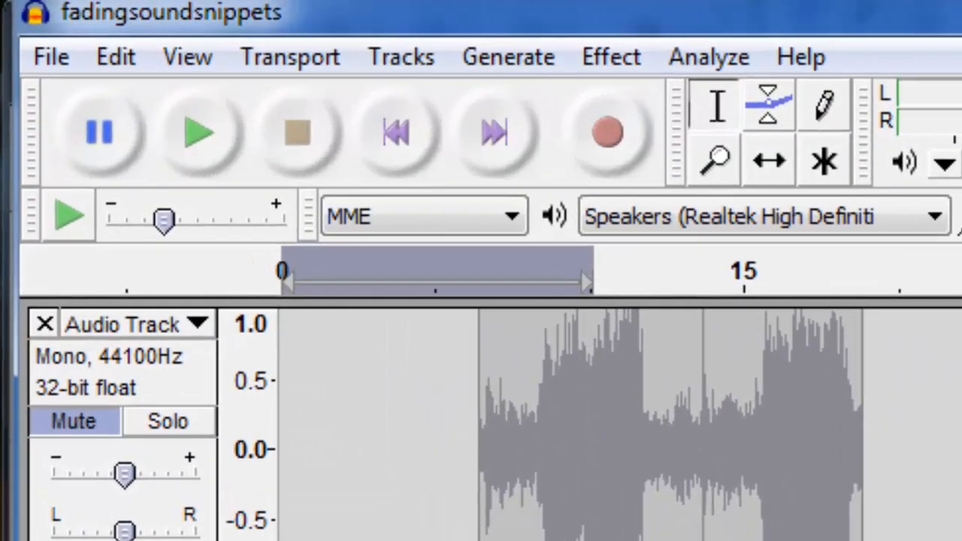
{"action": "left_click", "coordinate": [89, 44]}
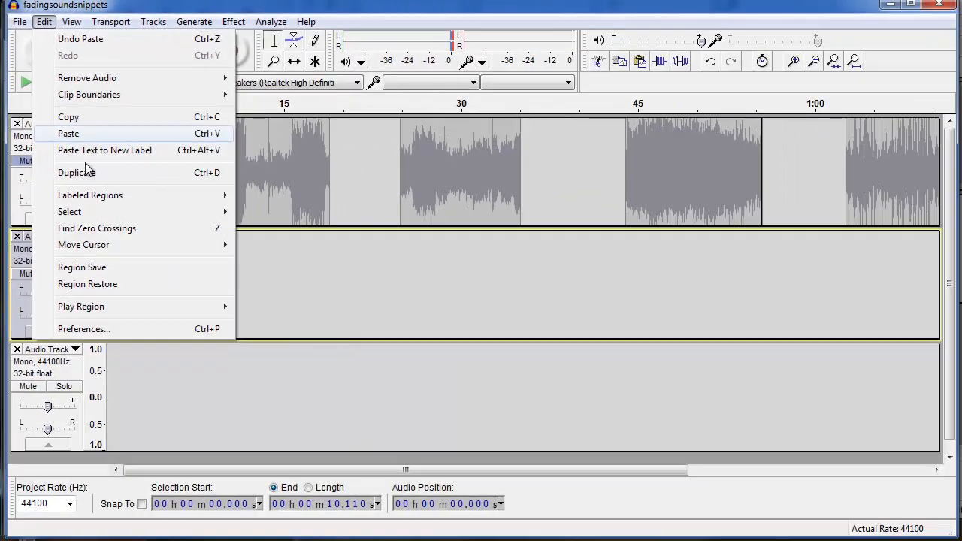
{"action": "left_click", "coordinate": [143, 371]}
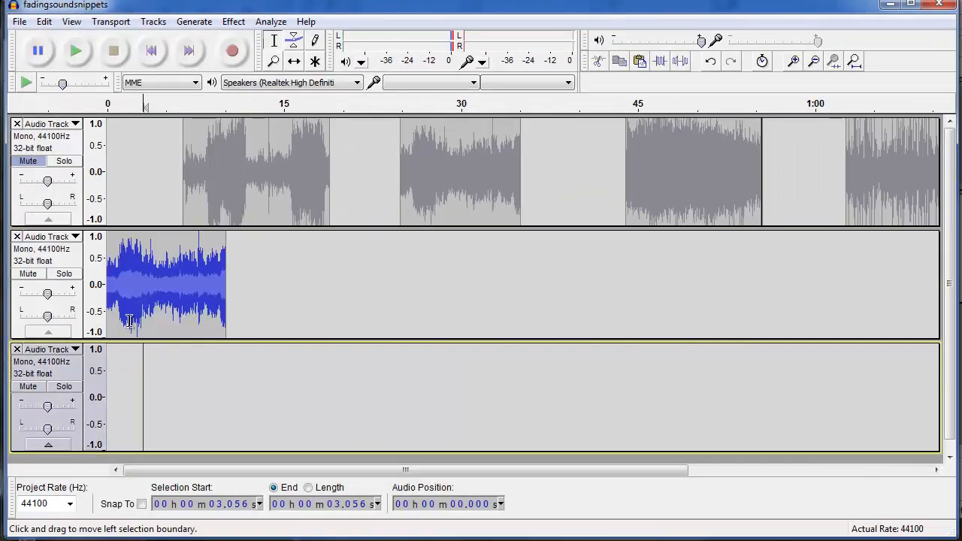
Play the pasted clip on the second track from near its beginning.
{"action": "left_click", "coordinate": [111, 243]}
{"action": "key", "text": "space"}
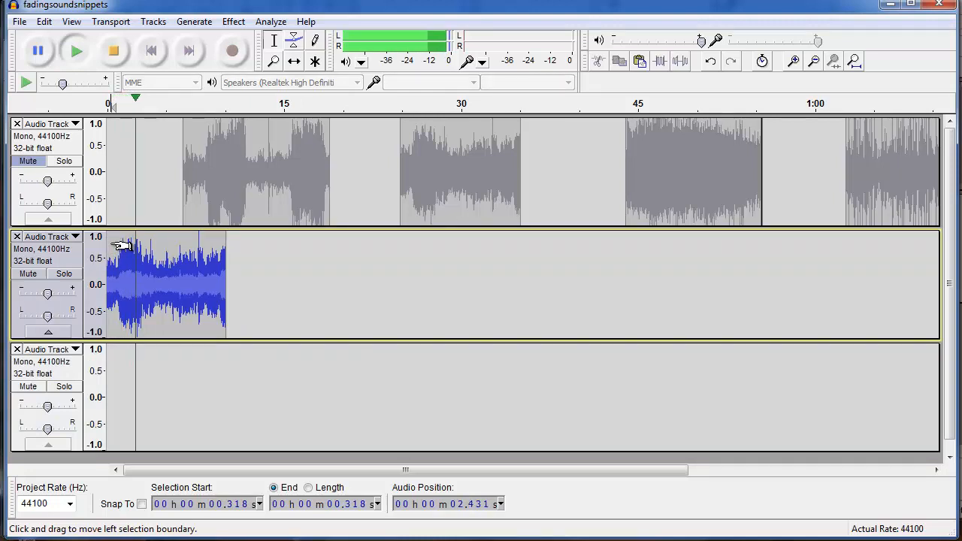
{"action": "key", "text": "space"}
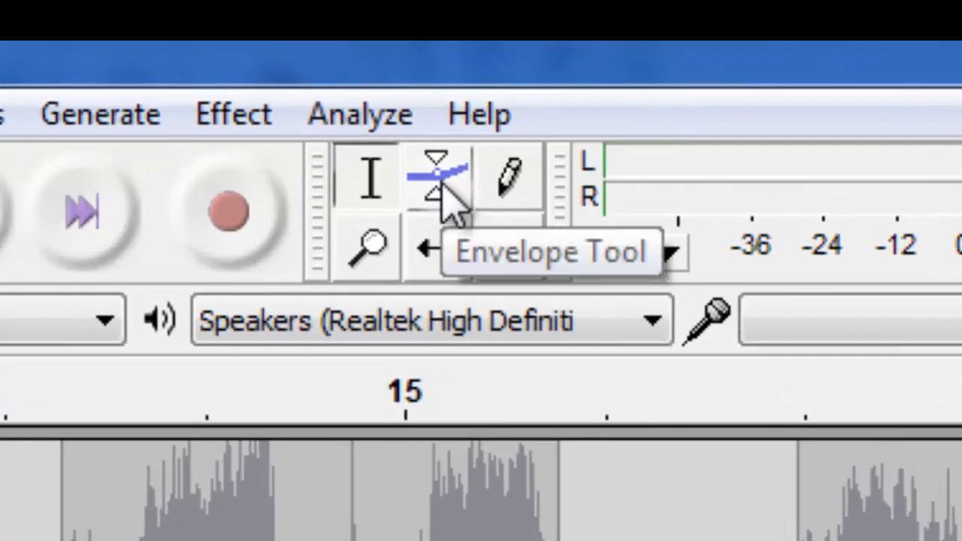
Fade out the second track's clip with the Envelope Tool from about 3 s to its end, and play it from the start.
{"action": "left_click", "coordinate": [422, 171]}
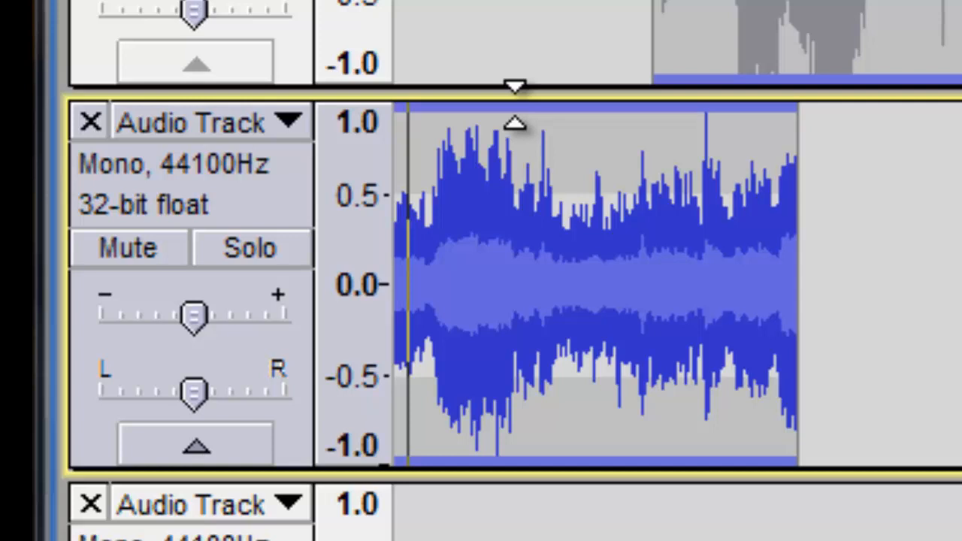
{"action": "left_click", "coordinate": [517, 107]}
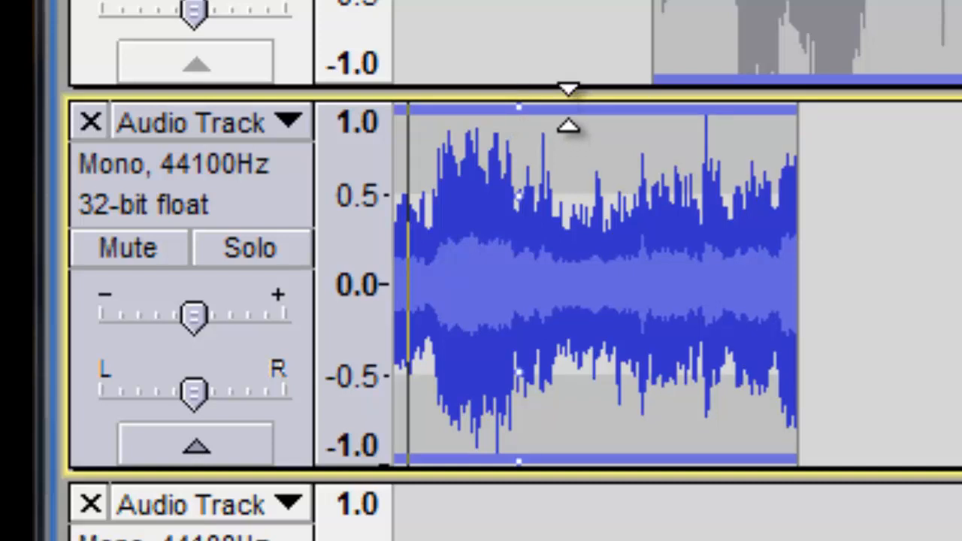
{"action": "left_click", "coordinate": [571, 108]}
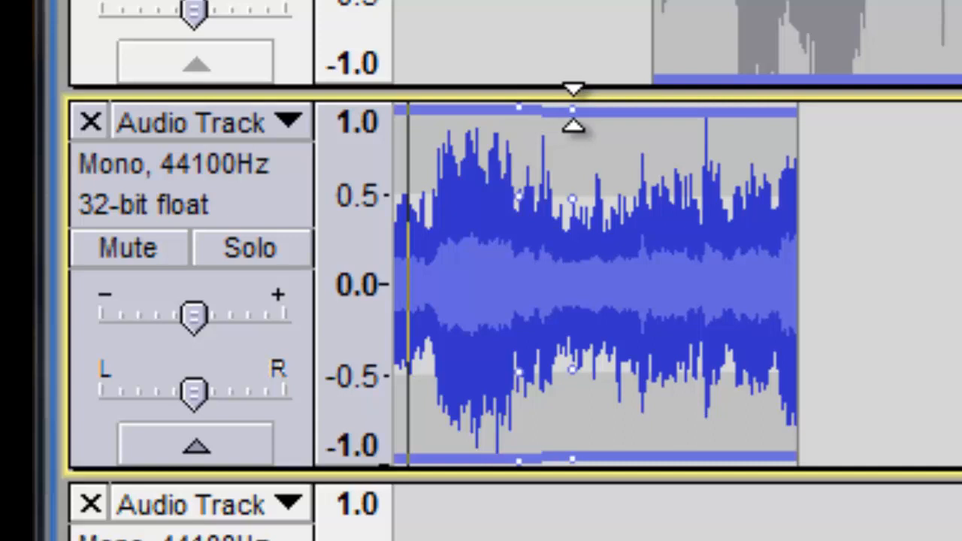
{"action": "left_click_drag", "start_coordinate": [573, 108], "coordinate": [787, 261]}
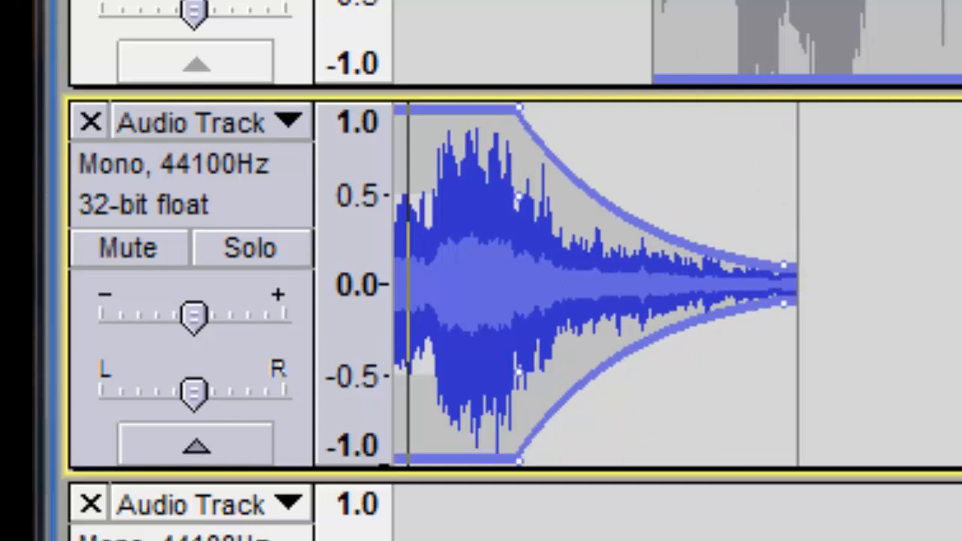
{"action": "key", "text": "Home"}
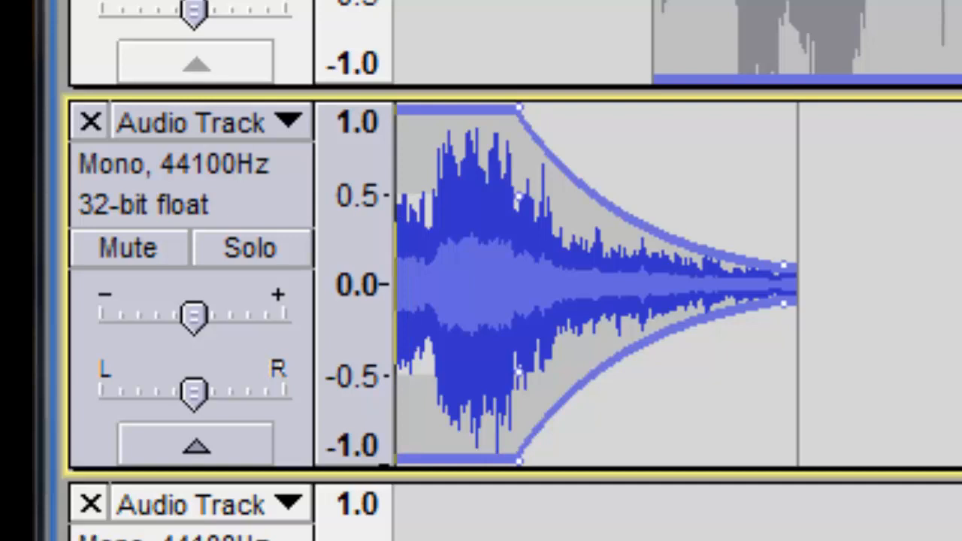
{"action": "key", "text": "space"}
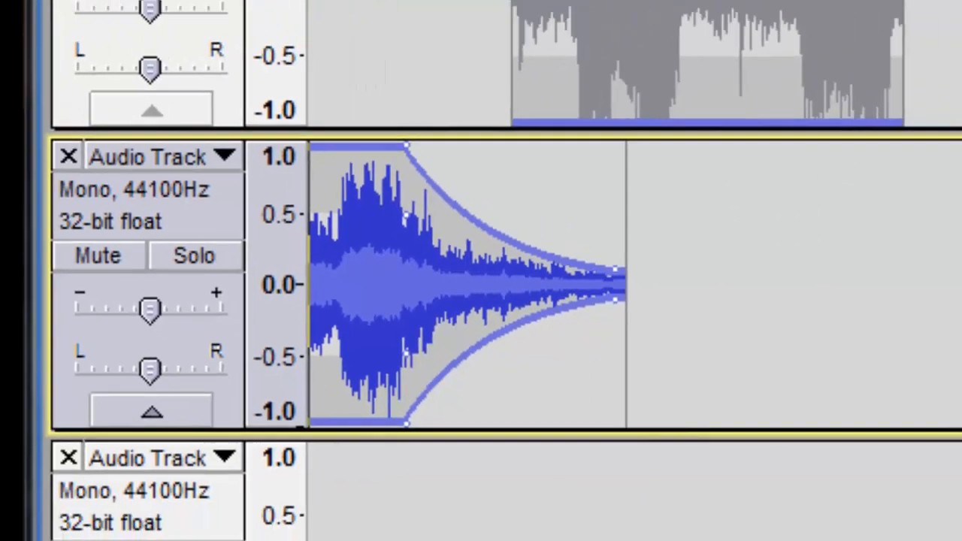
Copy the source track's last clip to the third track and time-shift it to start where the second track's fade-out begins.
{"action": "left_click_drag", "start_coordinate": [542, 471], "coordinate": [783, 483]}
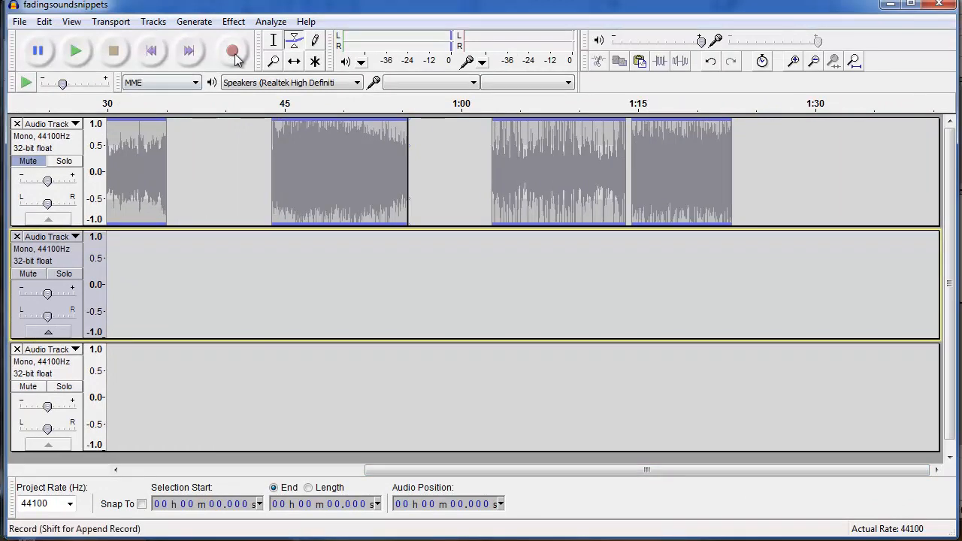
{"action": "left_click", "coordinate": [273, 40]}
{"action": "left_click_drag", "start_coordinate": [633, 146], "coordinate": [729, 158]}
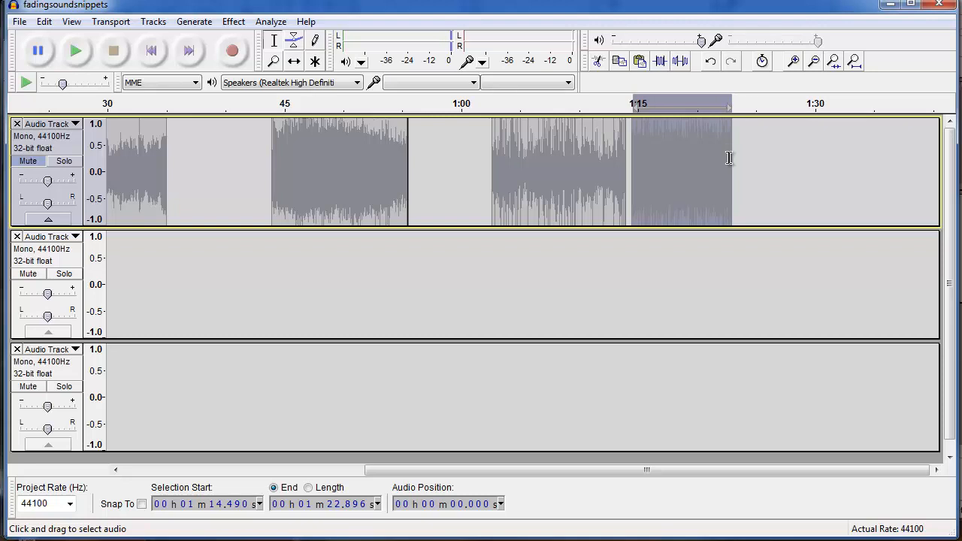
{"action": "left_click_drag", "start_coordinate": [484, 471], "coordinate": [148, 516]}
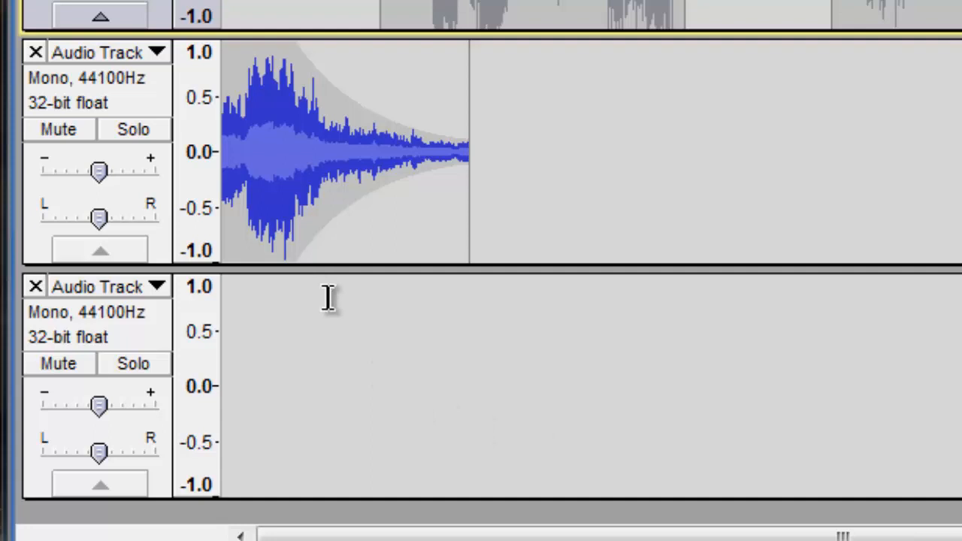
{"action": "left_click", "coordinate": [423, 310]}
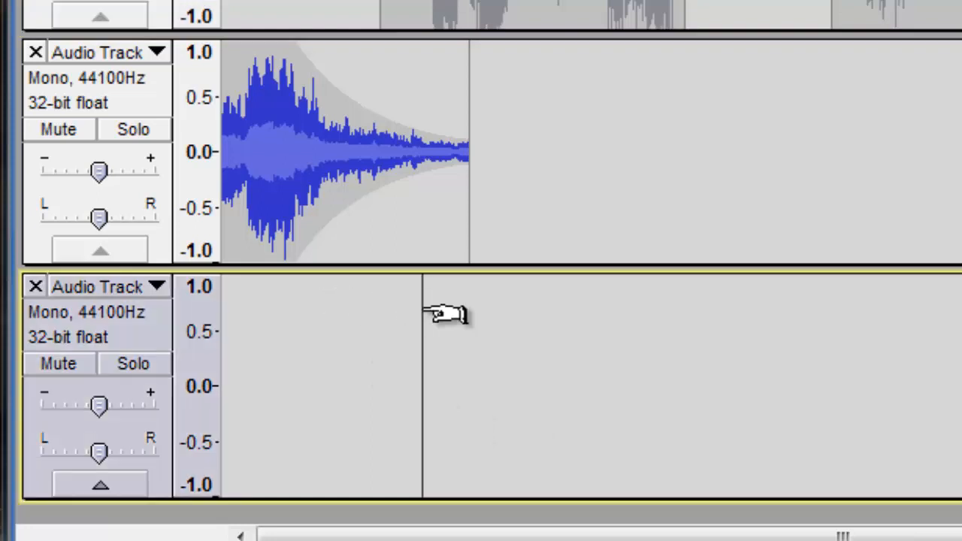
{"action": "key", "text": "ctrl+v"}
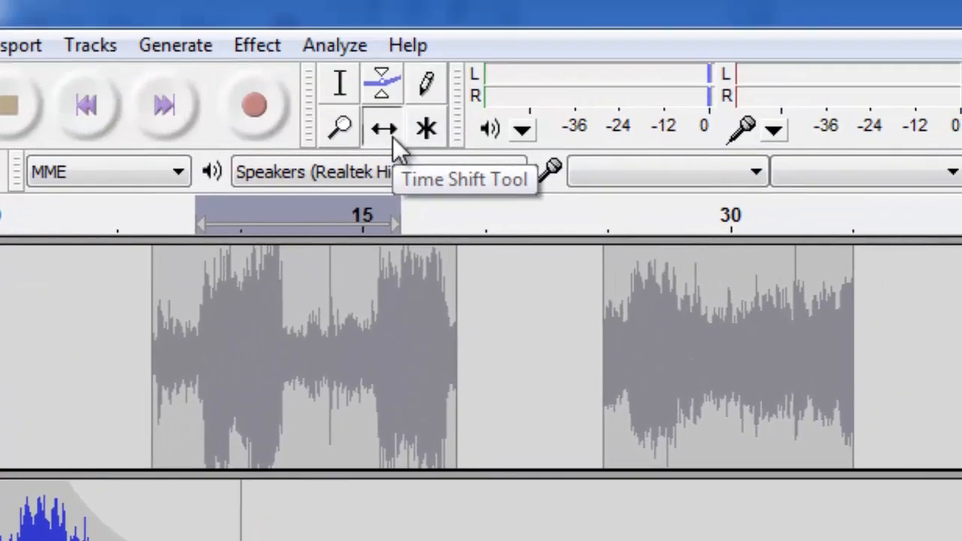
{"action": "left_click", "coordinate": [383, 129]}
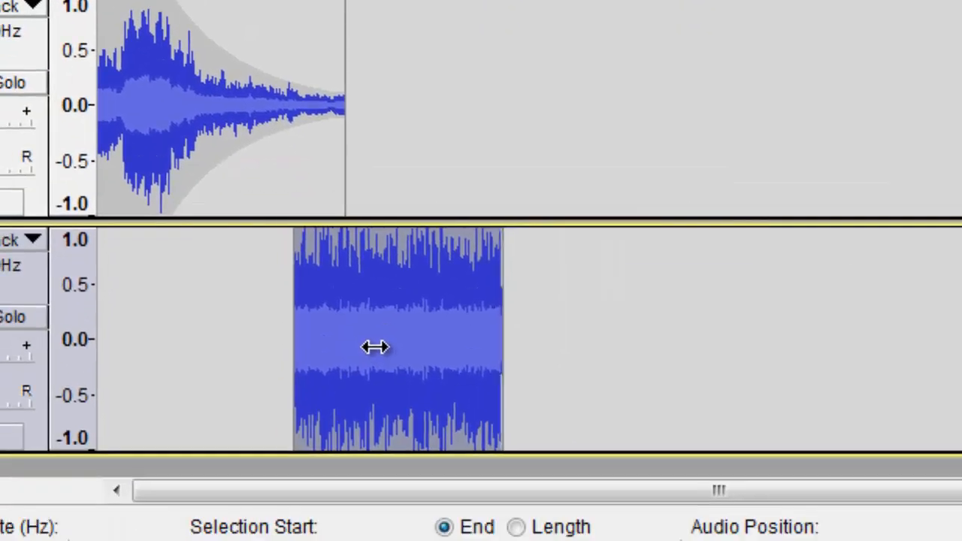
{"action": "left_click_drag", "start_coordinate": [375, 346], "coordinate": [259, 354]}
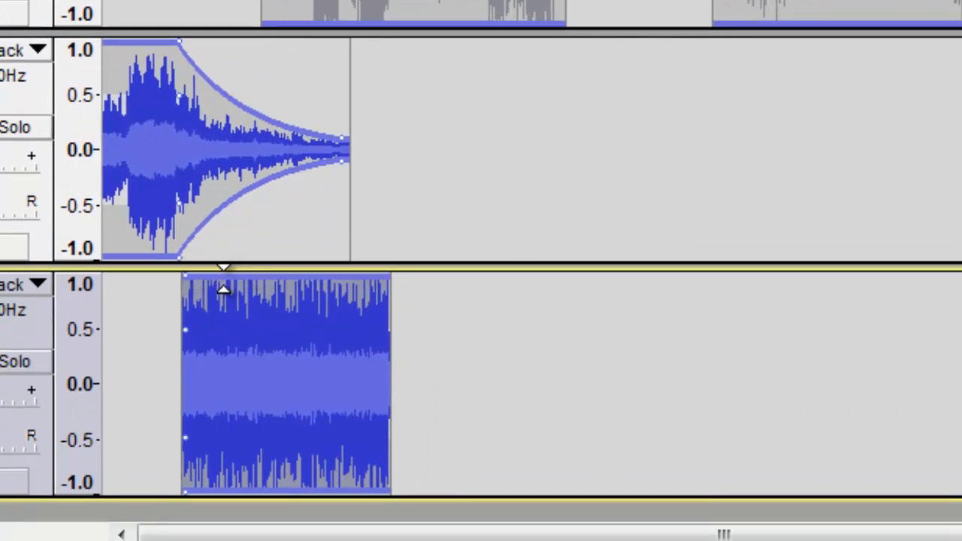
Fade in the third track's clip over about its first 1.5 seconds with the Envelope Tool and play the mix.
{"action": "left_click", "coordinate": [219, 288]}
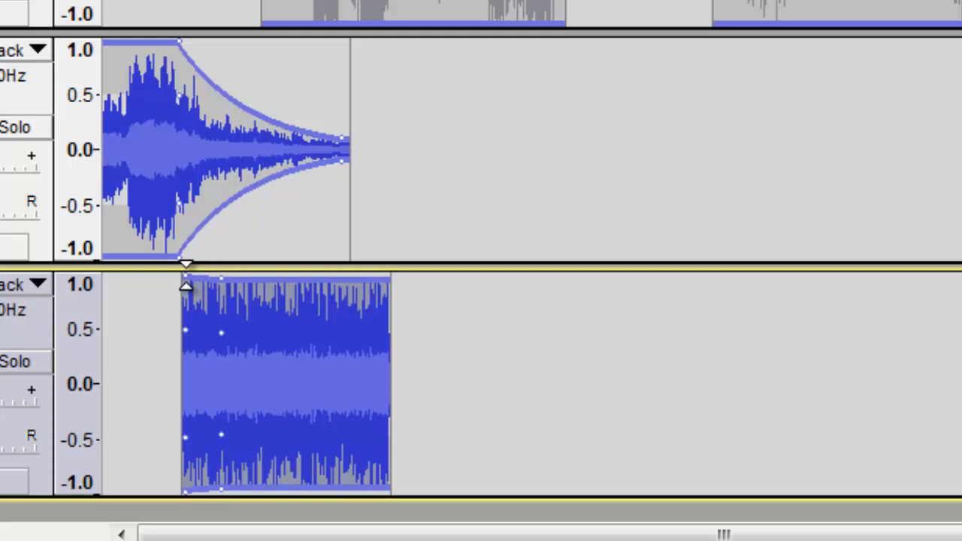
{"action": "left_click_drag", "start_coordinate": [185, 284], "coordinate": [187, 374]}
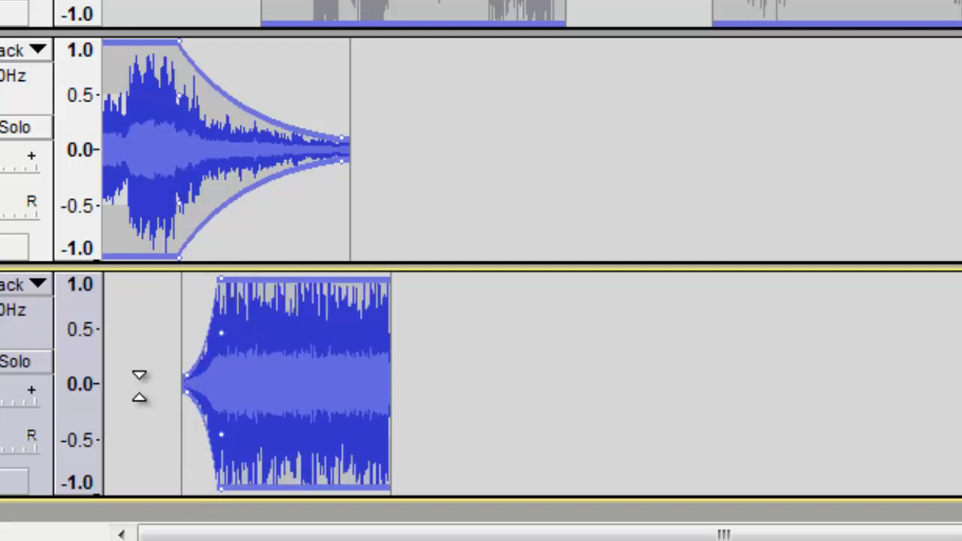
{"action": "key", "text": "space"}
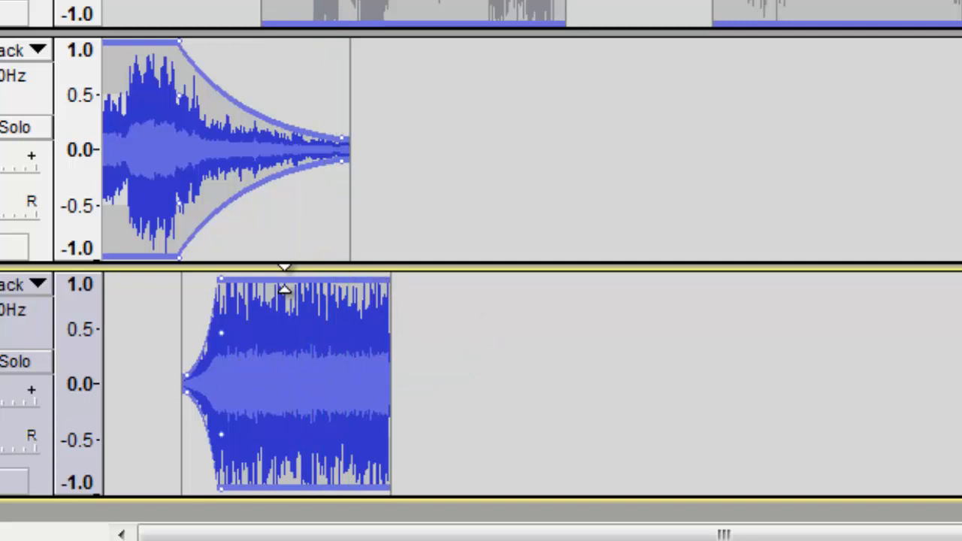
Fade out the third track's clip with the Envelope Tool over about its last 3.5 seconds.
{"action": "left_click", "coordinate": [308, 279]}
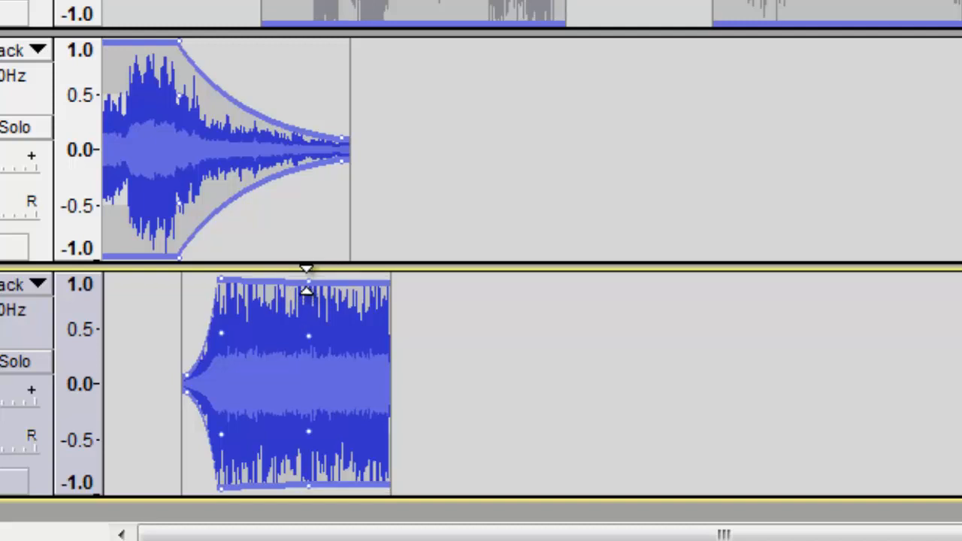
{"action": "left_click", "coordinate": [387, 286]}
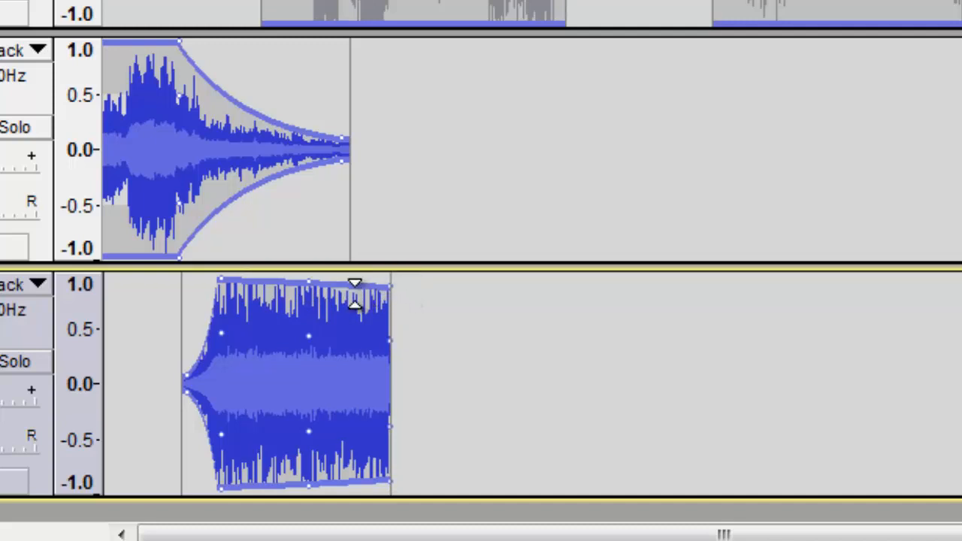
{"action": "left_click_drag", "start_coordinate": [387, 290], "coordinate": [387, 378]}
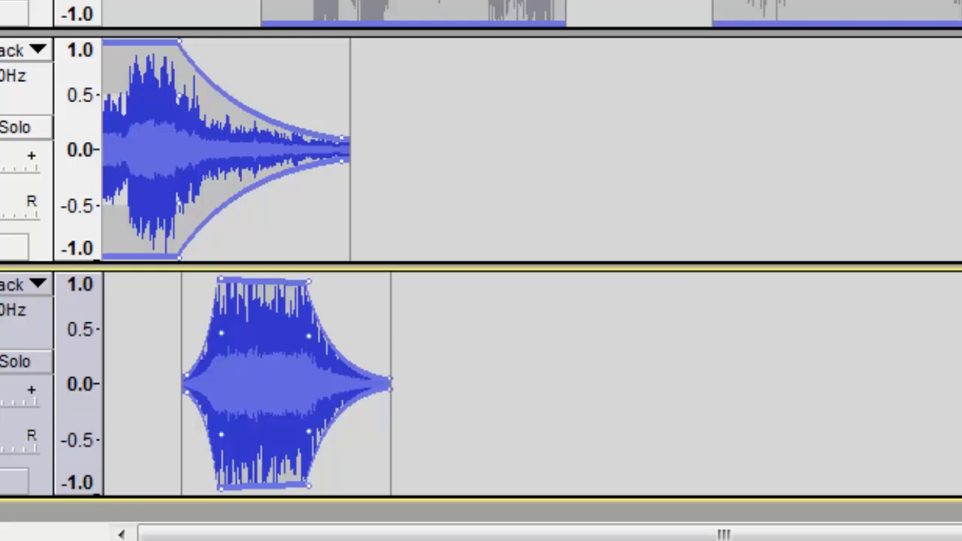
Copy the source track's first clip and paste it on the second track at about 11.3 s, past the faded-out clip.
{"action": "key", "text": "F1"}
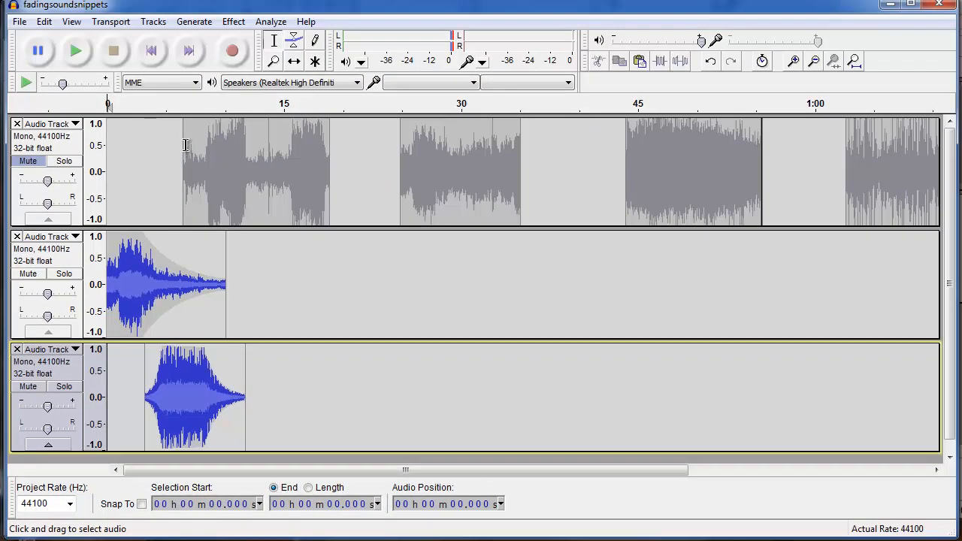
{"action": "left_click_drag", "start_coordinate": [184, 147], "coordinate": [330, 152]}
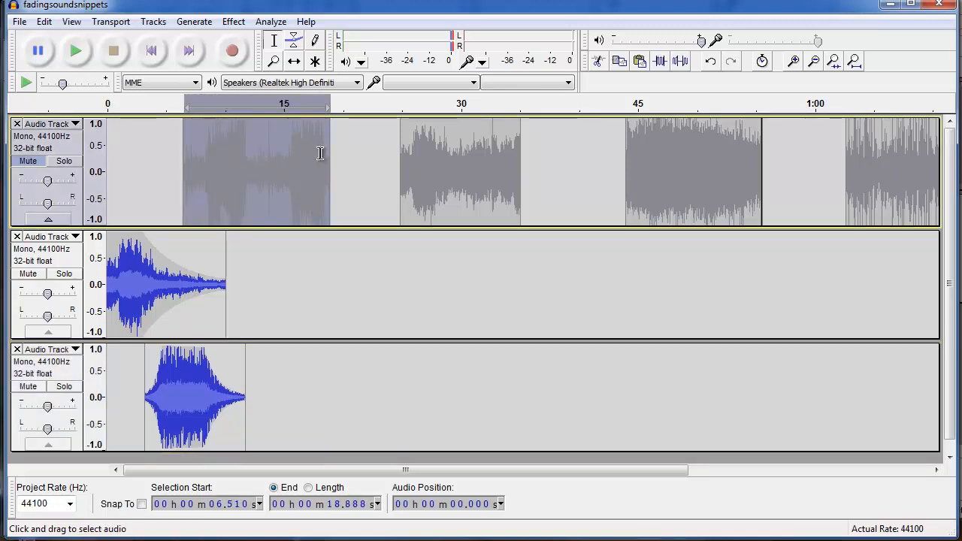
{"action": "left_click", "coordinate": [240, 294]}
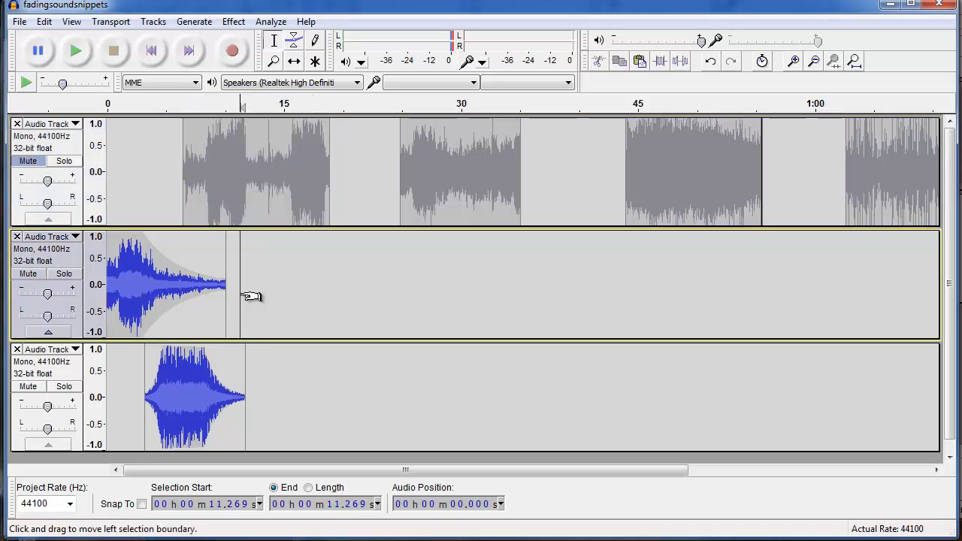
{"action": "key", "text": "ctrl+v"}
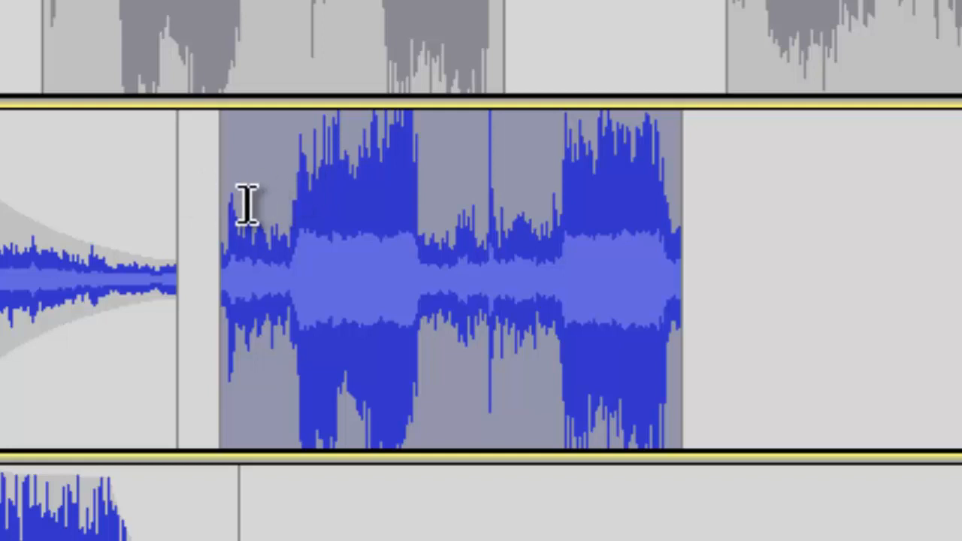
Play the pasted clip on the second track and delete about its first 1.4 seconds of quiet audio.
{"action": "left_click", "coordinate": [212, 175]}
{"action": "key", "text": "space"}
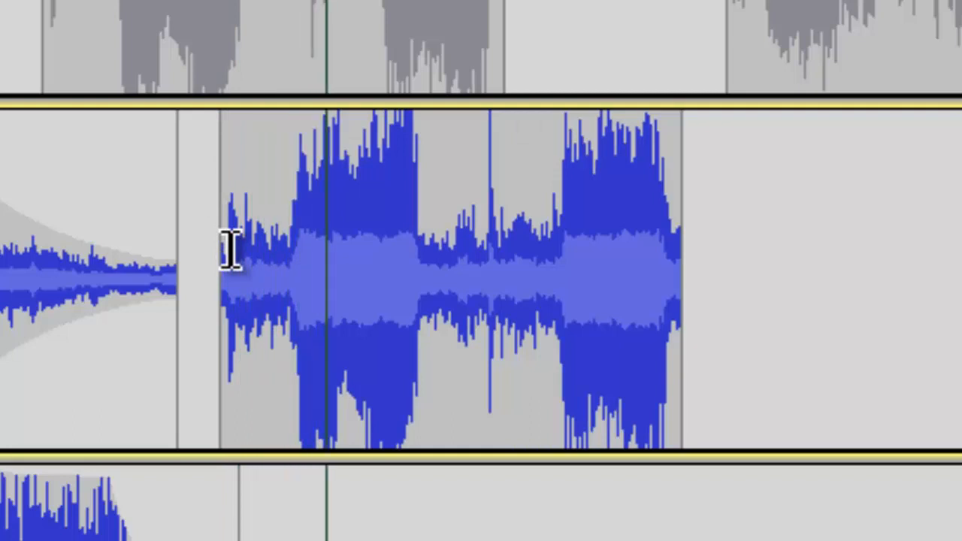
{"action": "key", "text": "space"}
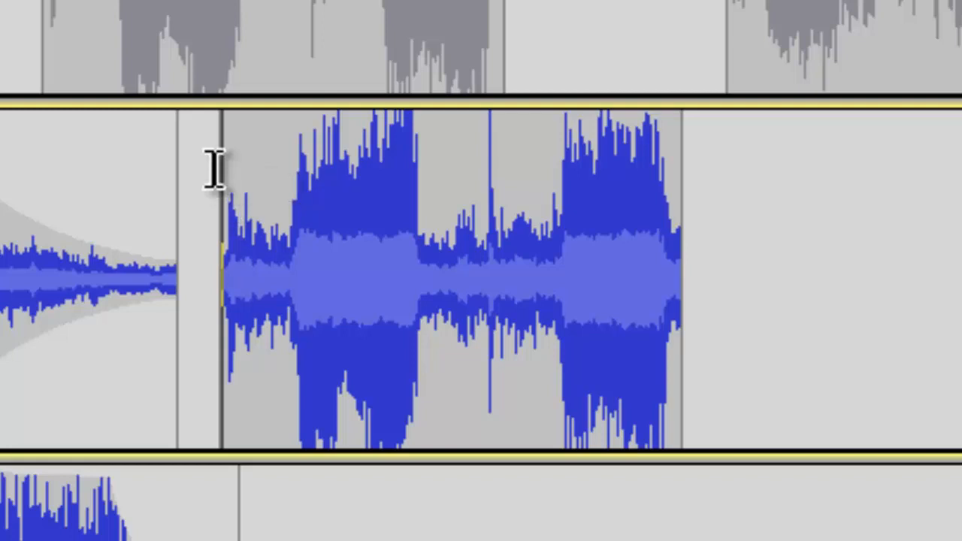
{"action": "left_click_drag", "start_coordinate": [220, 164], "coordinate": [273, 172]}
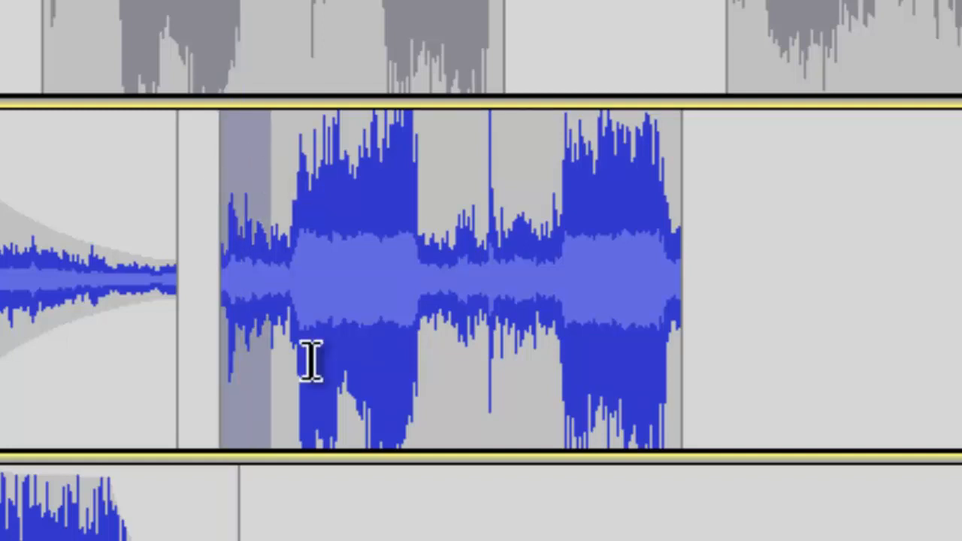
{"action": "key", "text": "Delete"}
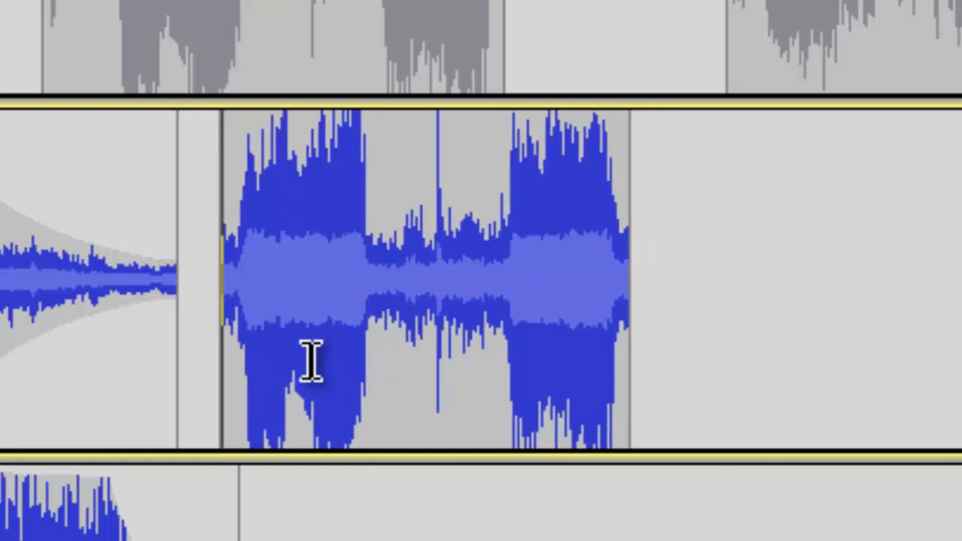
Time-shift the trimmed clip on the second track so it starts right at the end of the faded-out clip.
{"action": "left_click", "coordinate": [358, 326]}
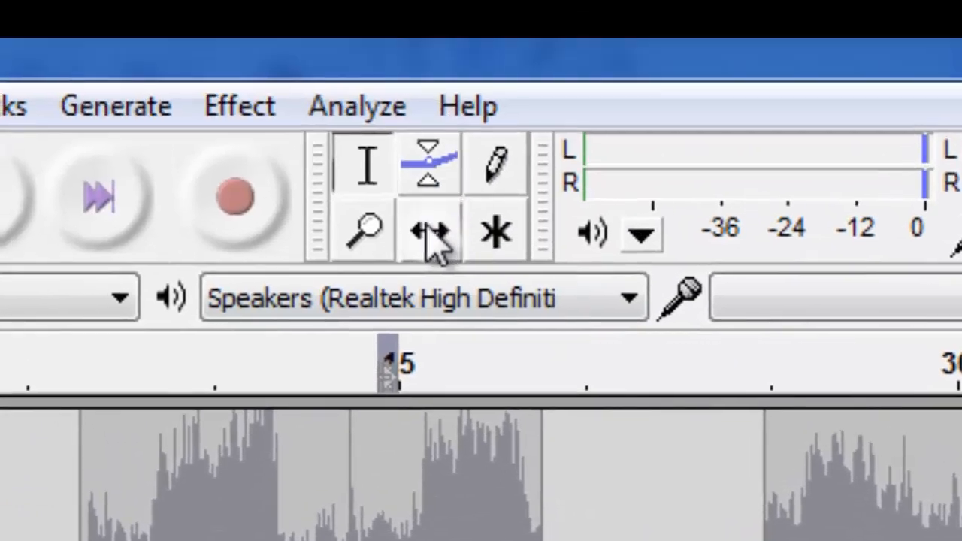
{"action": "left_click", "coordinate": [421, 24]}
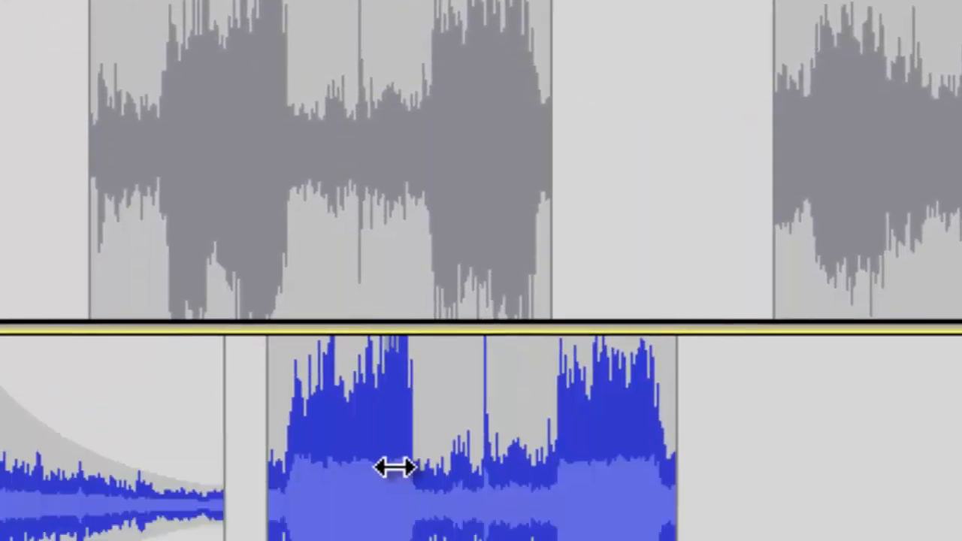
{"action": "left_click_drag", "start_coordinate": [393, 466], "coordinate": [354, 221]}
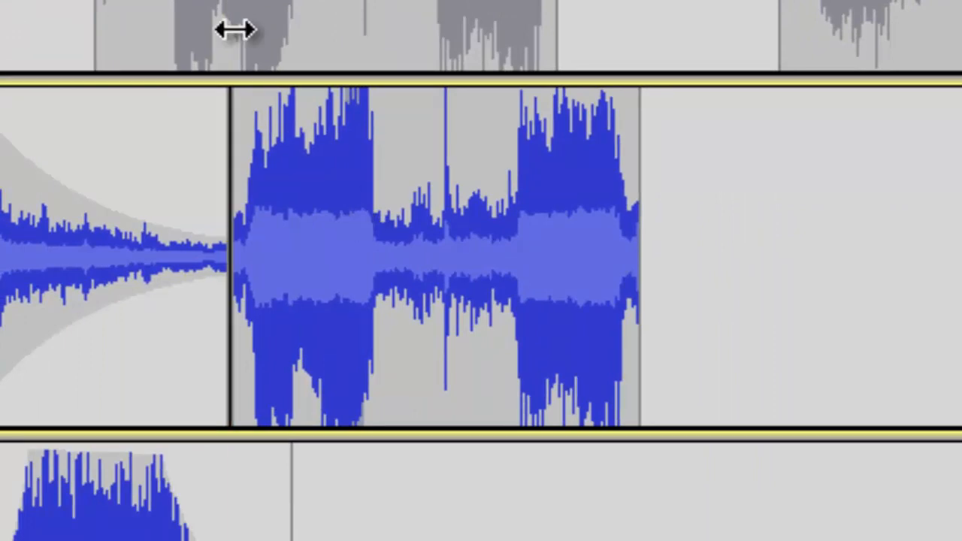
Fade in the second track's second clip over about its first 1.5 seconds with the Envelope Tool and play the mix from the start.
{"action": "key", "text": "F2"}
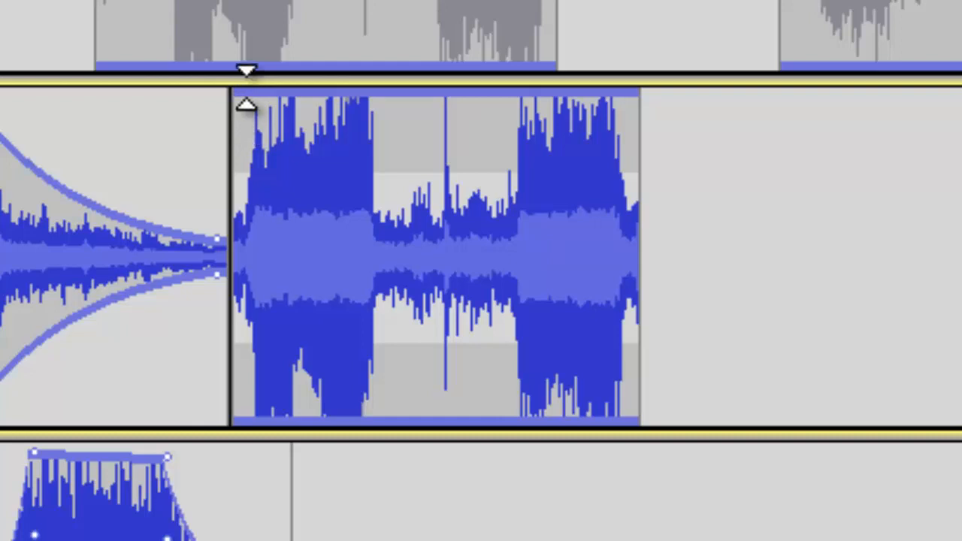
{"action": "left_click", "coordinate": [248, 89]}
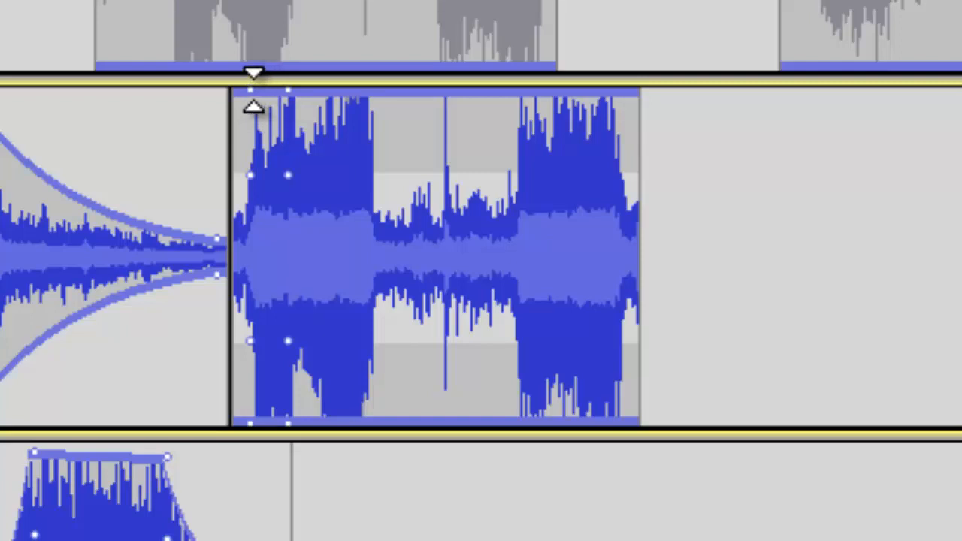
{"action": "left_click_drag", "start_coordinate": [253, 90], "coordinate": [227, 224]}
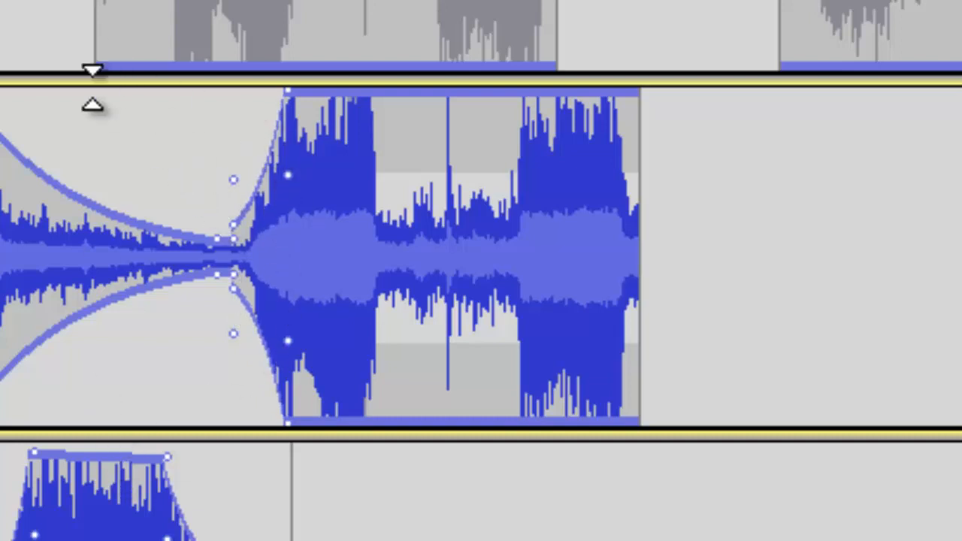
{"action": "left_click", "coordinate": [2, 40]}
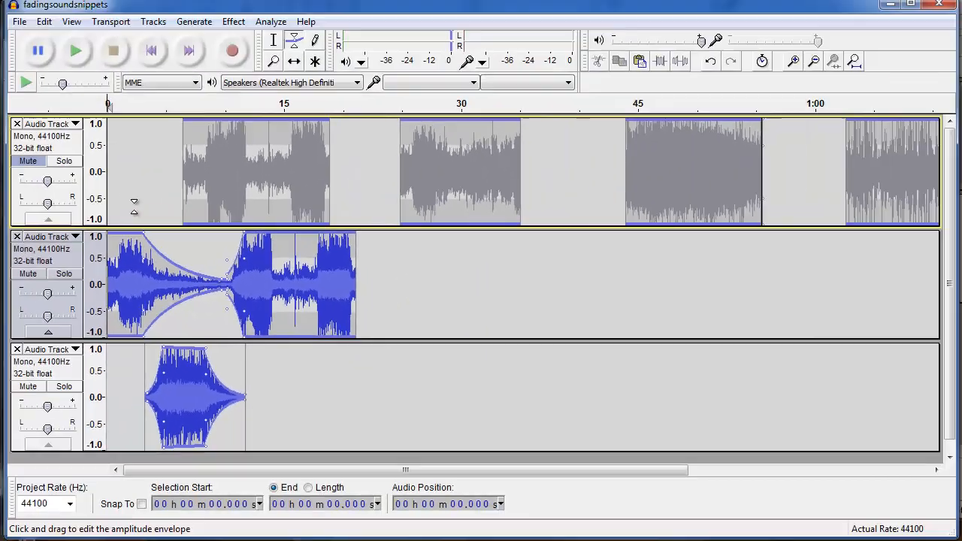
{"action": "key", "text": "space"}
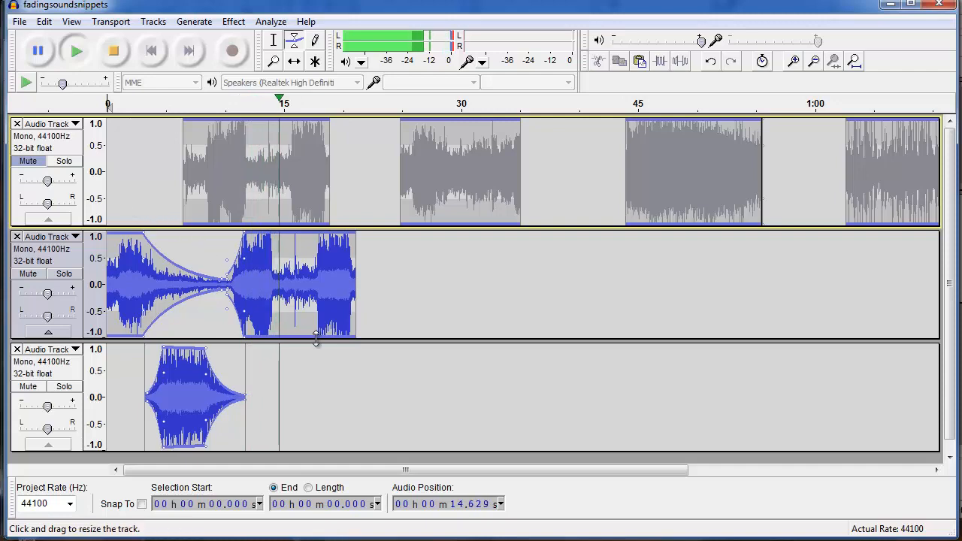
{"action": "key", "text": "space"}
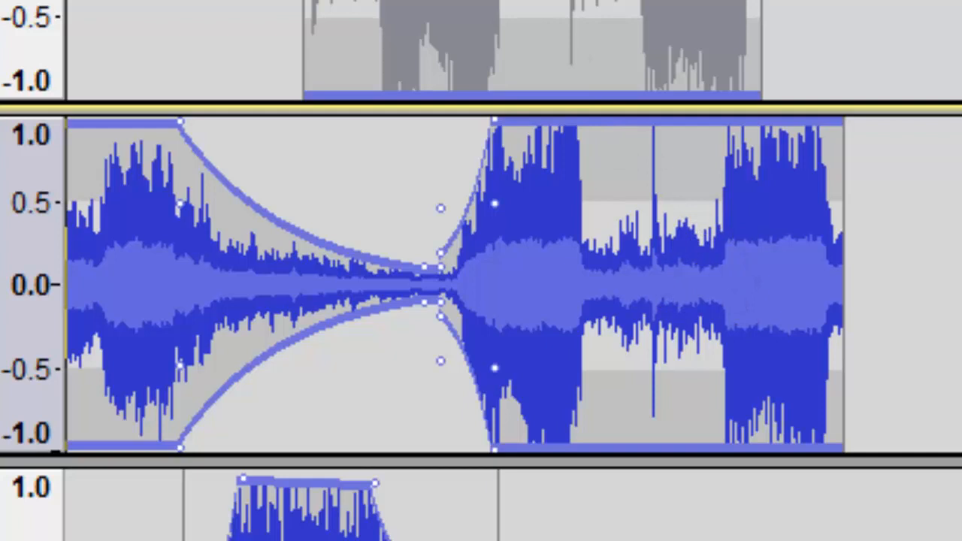
Delete about 2.4 seconds of the quiet passage between the second clip's two loud parts, and play from about 9.4 s.
{"action": "key", "text": "F1"}
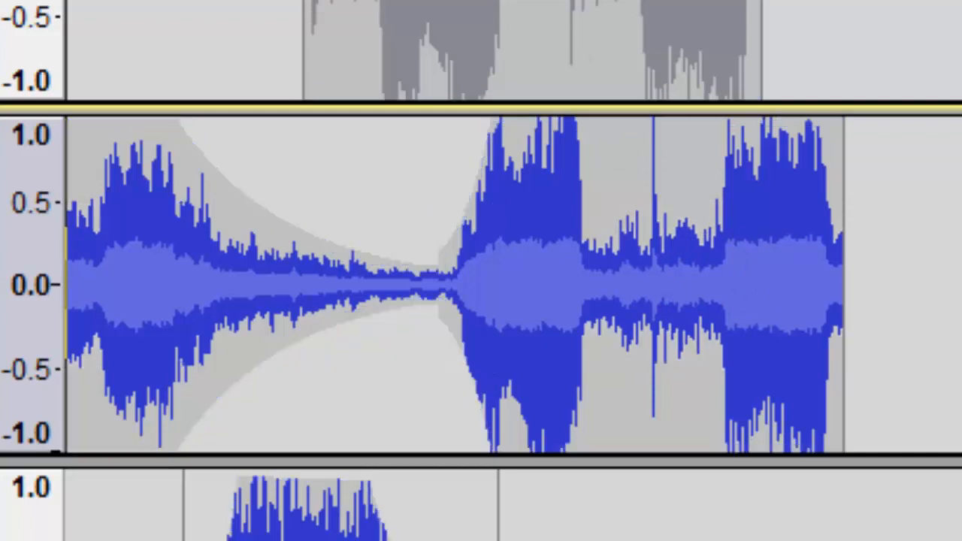
{"action": "left_click", "coordinate": [611, 177]}
{"action": "left_click_drag", "start_coordinate": [614, 178], "coordinate": [700, 181]}
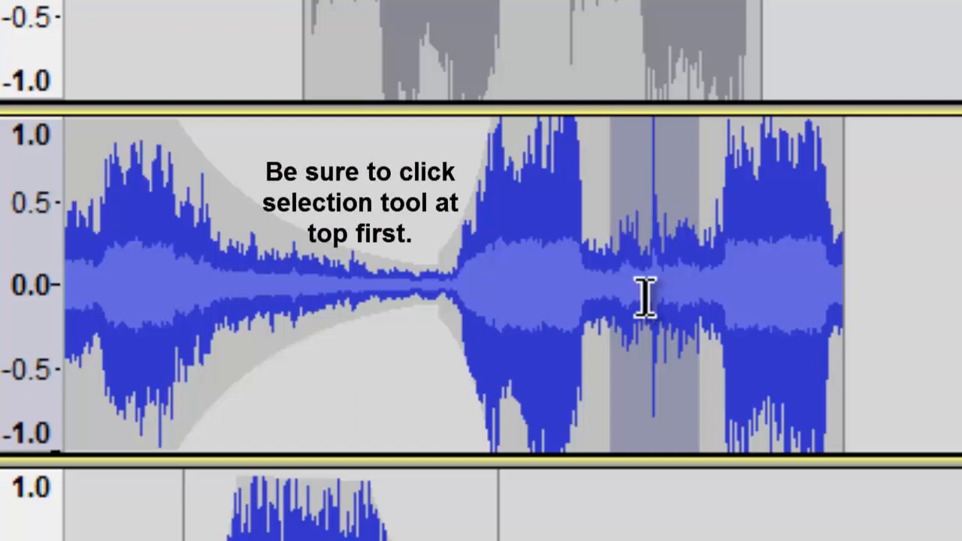
{"action": "key", "text": "Delete"}
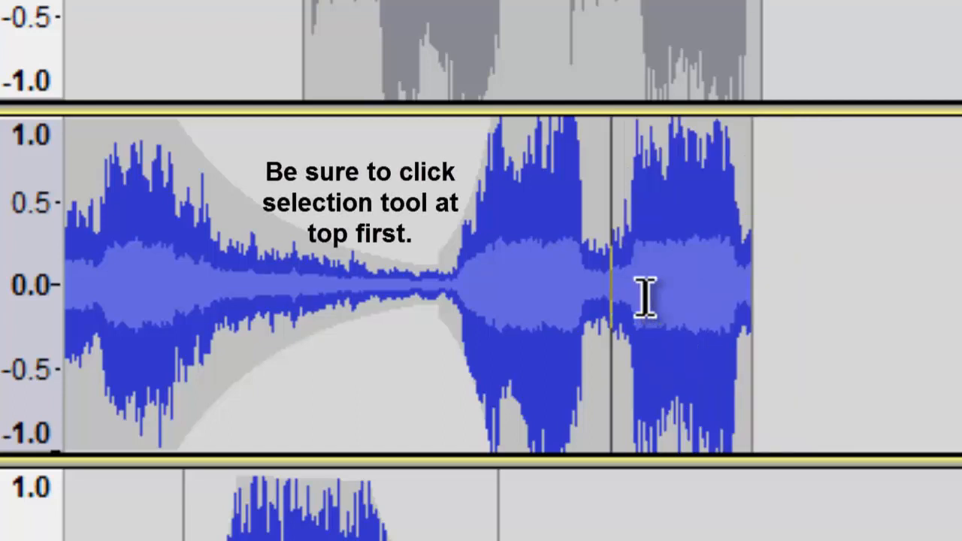
{"action": "left_click", "coordinate": [414, 146]}
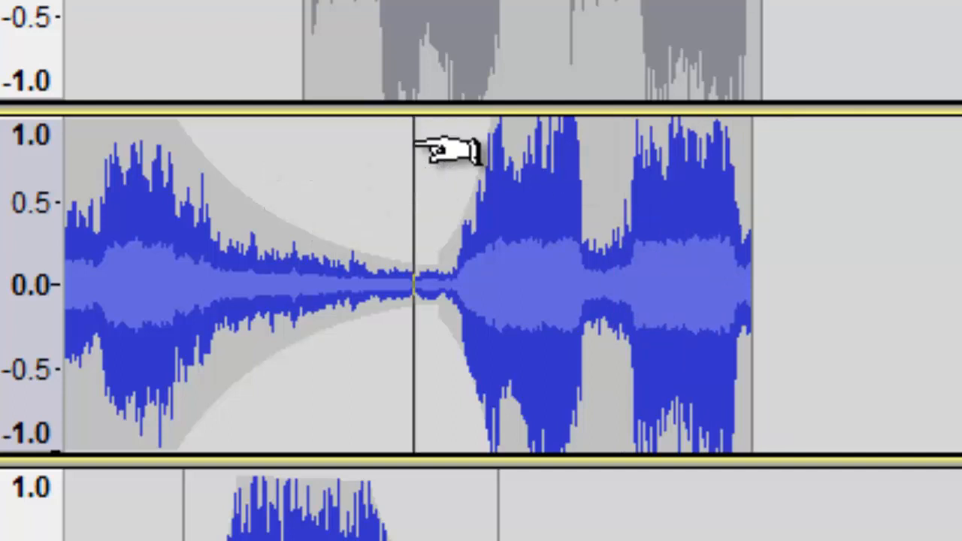
{"action": "key", "text": "space"}
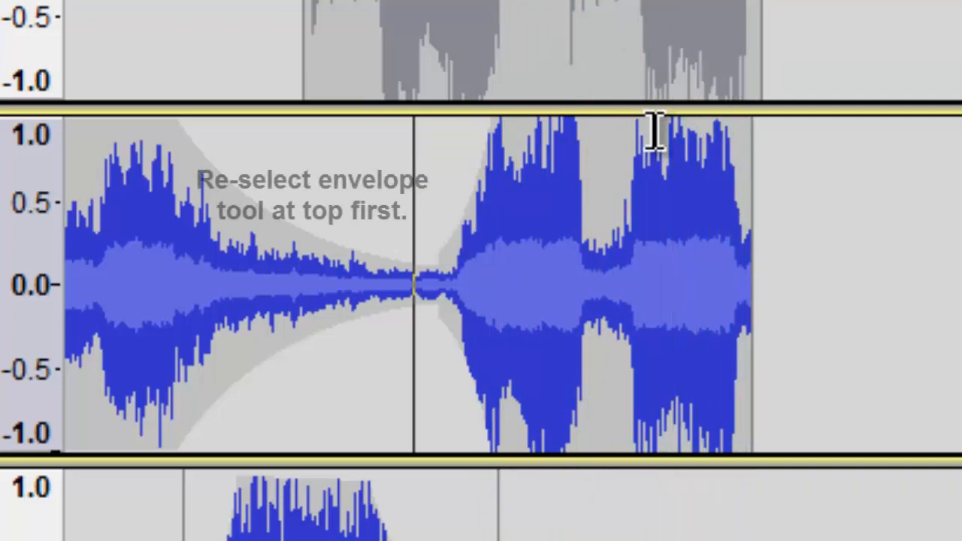
Fade out the second track's second clip with the Envelope Tool over about its last 1.6 seconds.
{"action": "key", "text": "F2"}
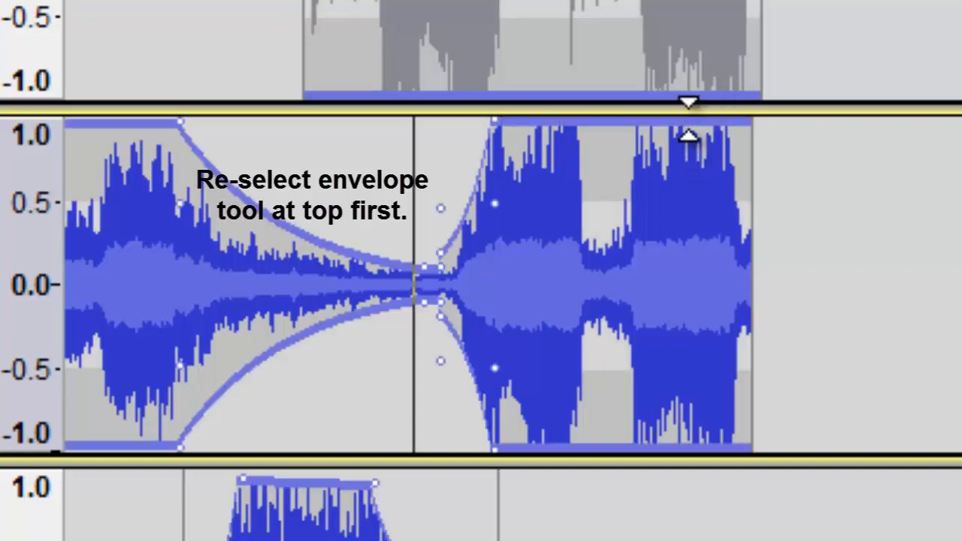
{"action": "left_click", "coordinate": [693, 121]}
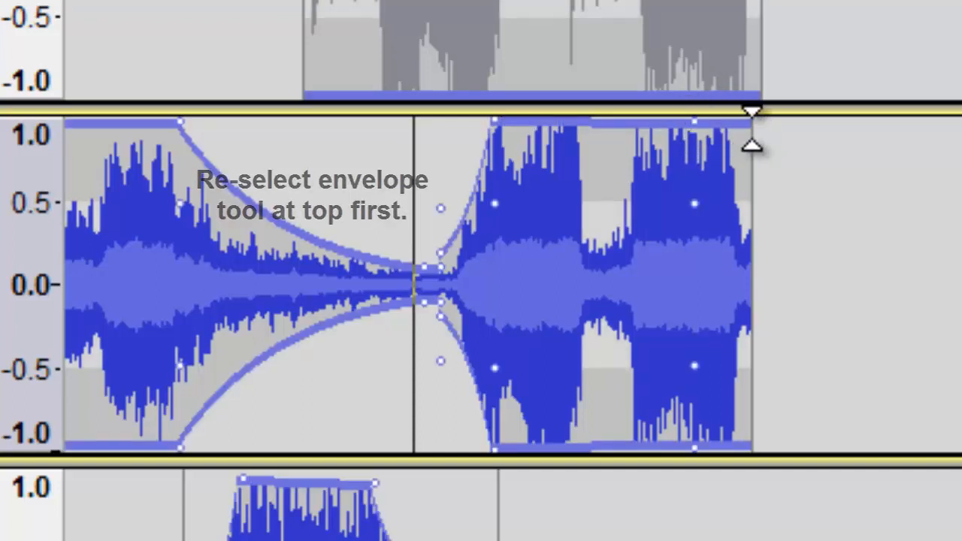
{"action": "left_click_drag", "start_coordinate": [752, 124], "coordinate": [756, 280]}
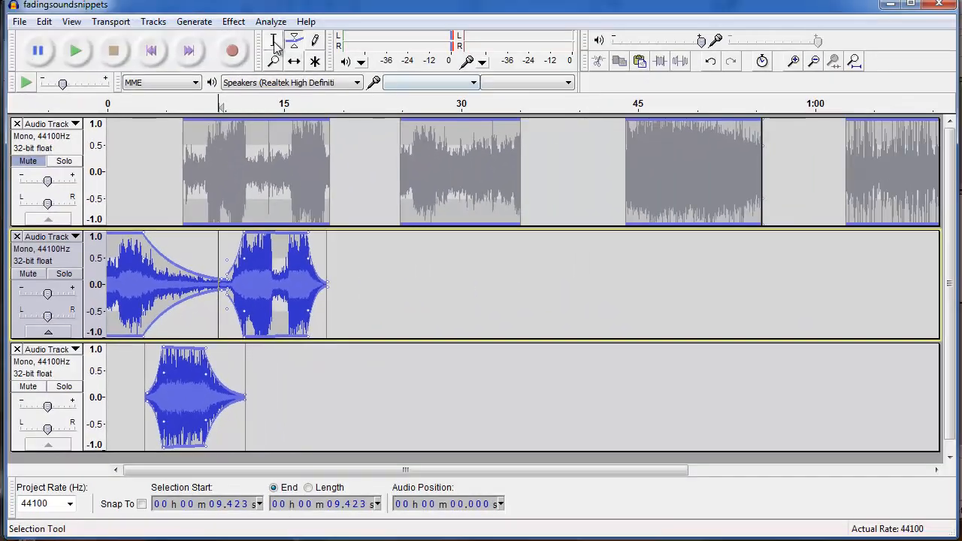
Copy the source track's third clip to the third track and time-shift it to start at about 17.4 s, near the second track's final fade-out.
{"action": "left_click", "coordinate": [274, 42]}
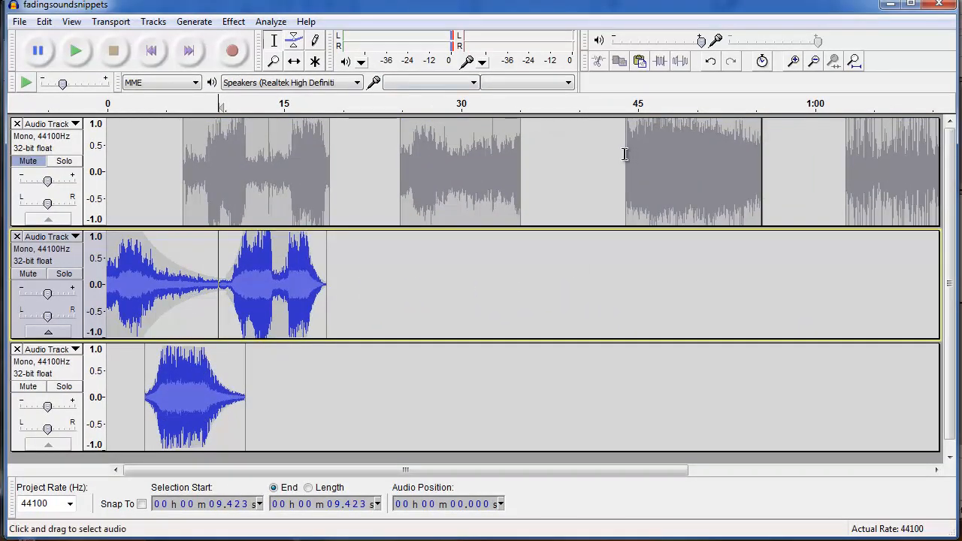
{"action": "left_click_drag", "start_coordinate": [625, 154], "coordinate": [763, 169]}
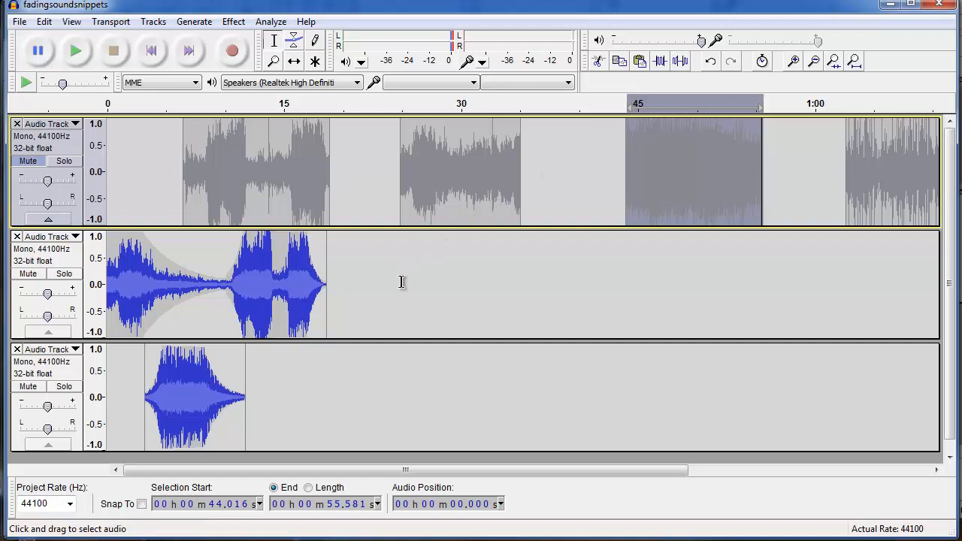
{"action": "left_click", "coordinate": [305, 368]}
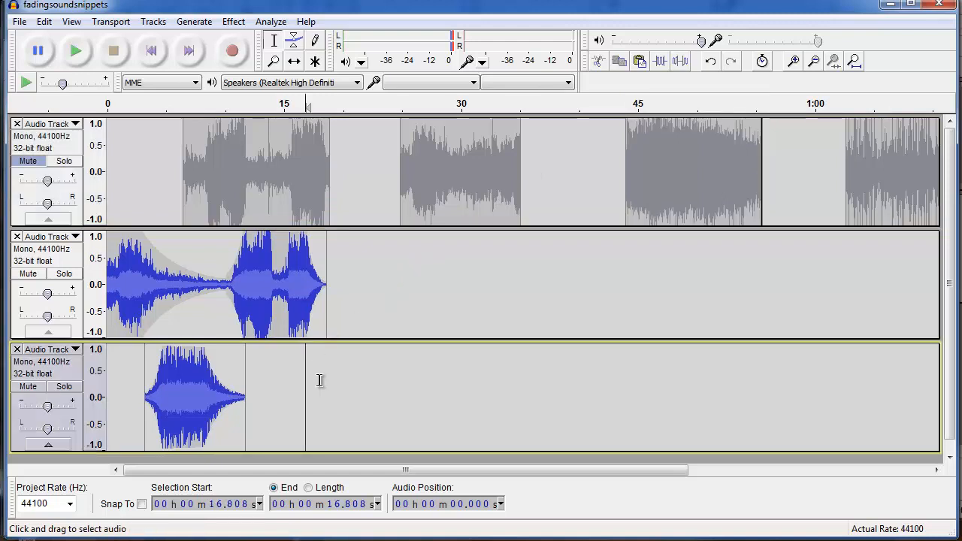
{"action": "key", "text": "ctrl+v"}
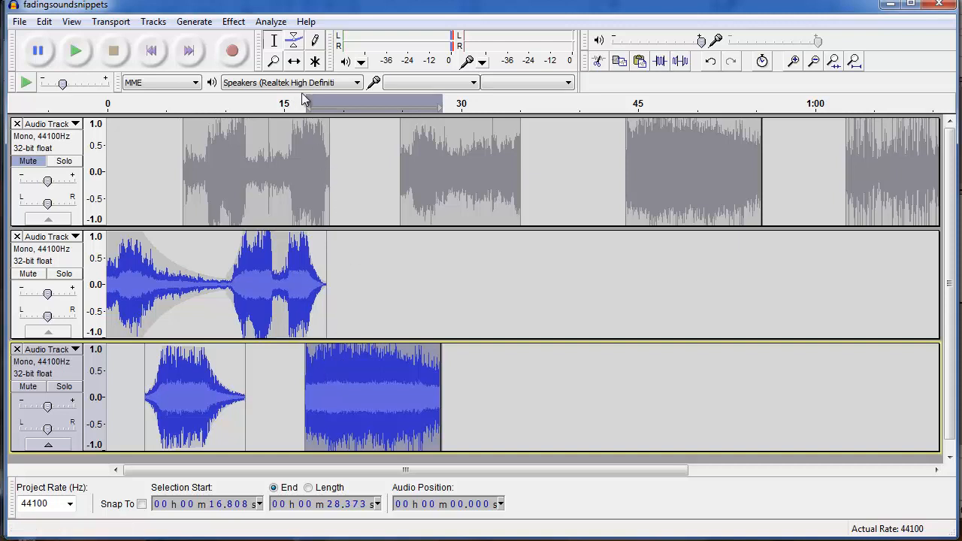
{"action": "left_click", "coordinate": [294, 60]}
{"action": "left_click_drag", "start_coordinate": [351, 406], "coordinate": [357, 410]}
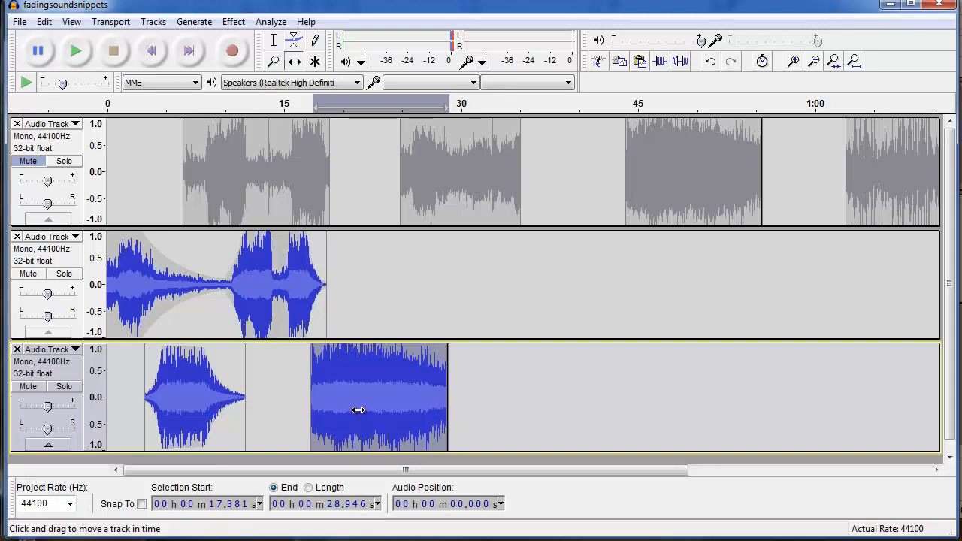
Fade in the third track's second clip over about its first 1.7 seconds with the Envelope Tool and add a fade-out start point mid-clip.
{"action": "left_click", "coordinate": [294, 40]}
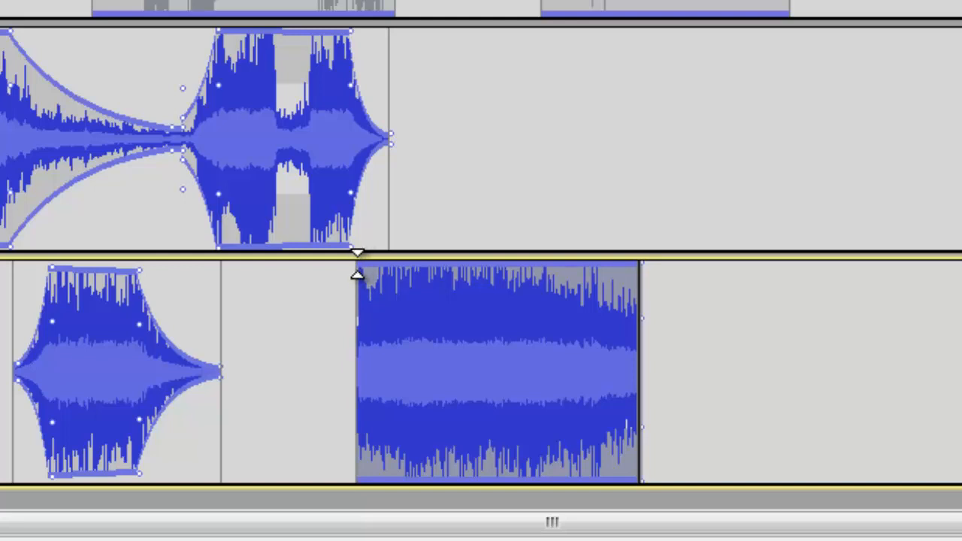
{"action": "left_click", "coordinate": [367, 264]}
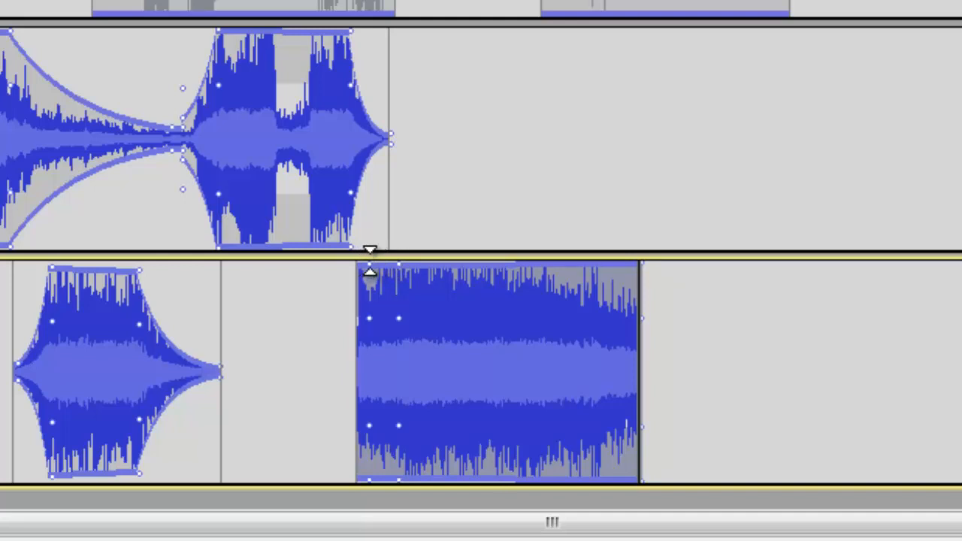
{"action": "left_click_drag", "start_coordinate": [369, 263], "coordinate": [348, 364]}
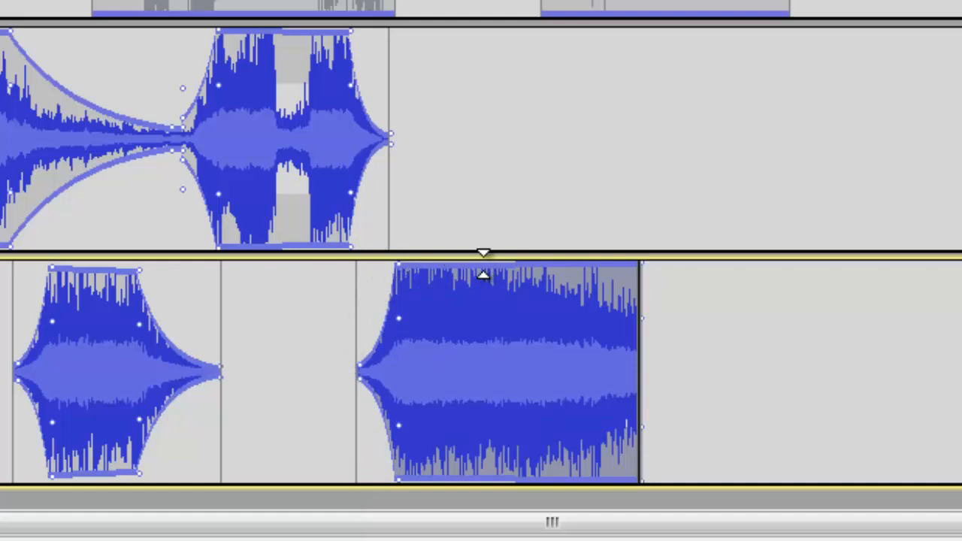
{"action": "left_click", "coordinate": [484, 269]}
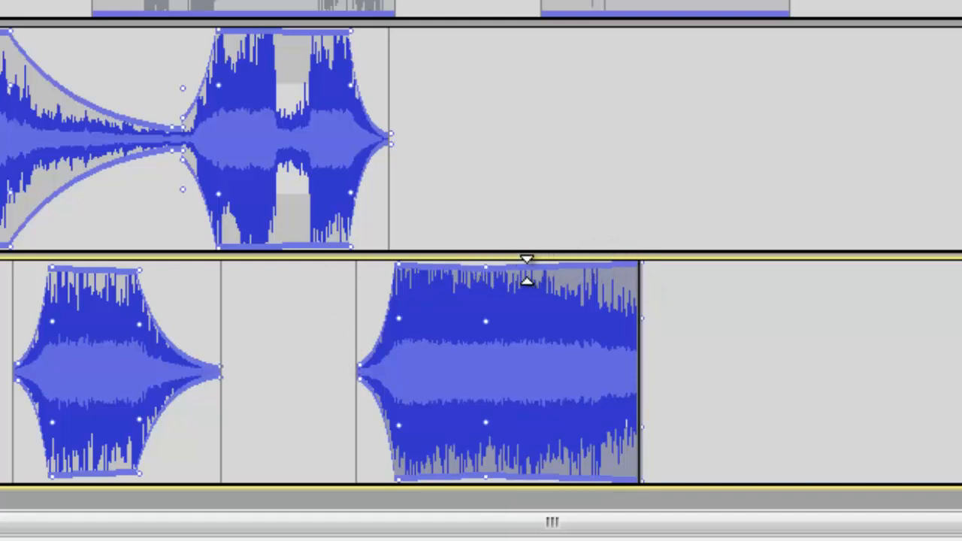
Try to fade out the third track's second clip by pulling a new envelope point down near its end, and remove that point.
{"action": "left_click_drag", "start_coordinate": [531, 274], "coordinate": [639, 350]}
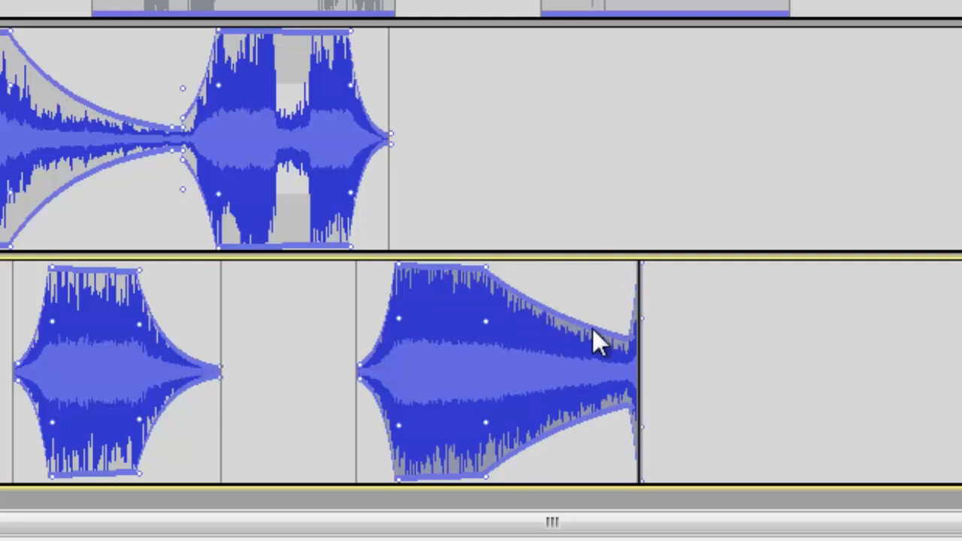
{"action": "left_click", "coordinate": [563, 240]}
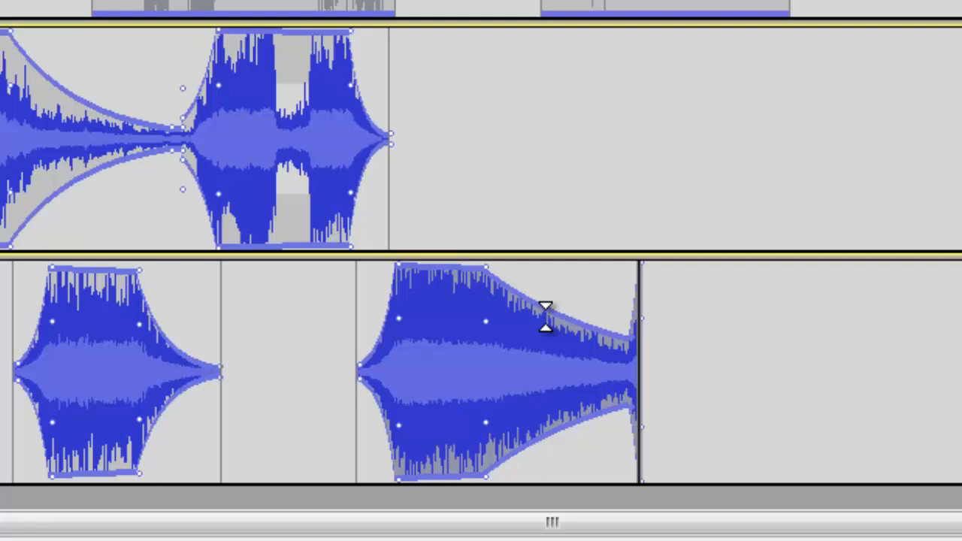
{"action": "left_click", "coordinate": [546, 317]}
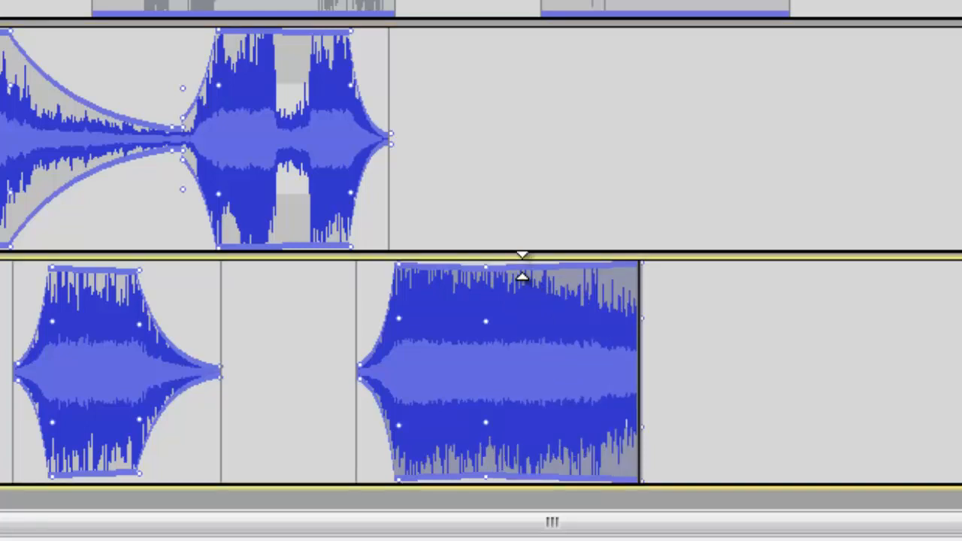
Add two extra envelope points to the later part of the third track's second clip and remove both by pulling them off the track.
{"action": "left_click", "coordinate": [527, 268]}
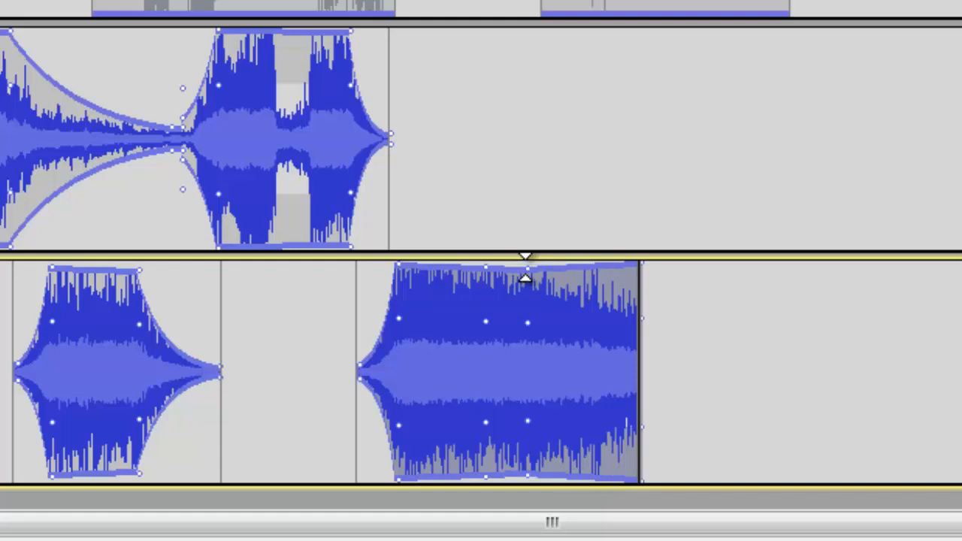
{"action": "left_click", "coordinate": [563, 270]}
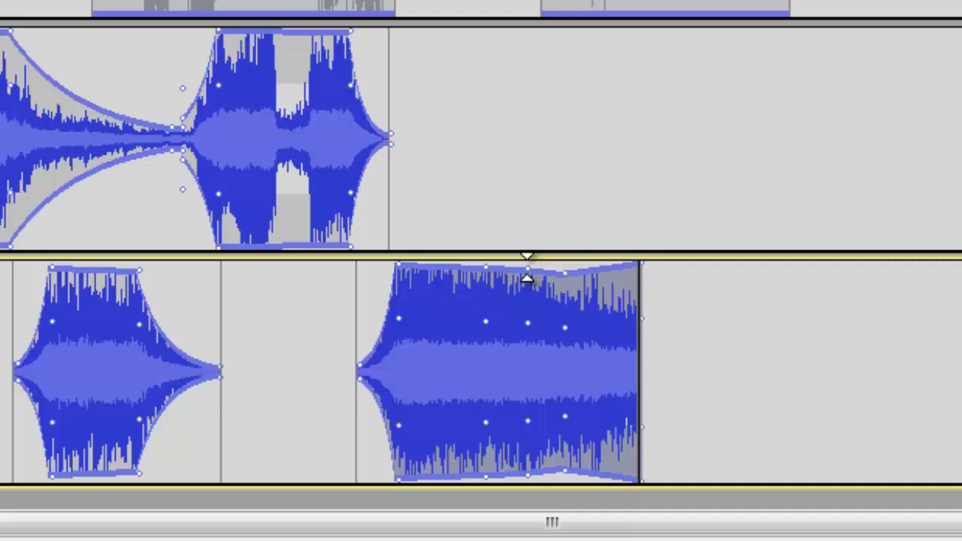
{"action": "left_click_drag", "start_coordinate": [528, 270], "coordinate": [509, 172]}
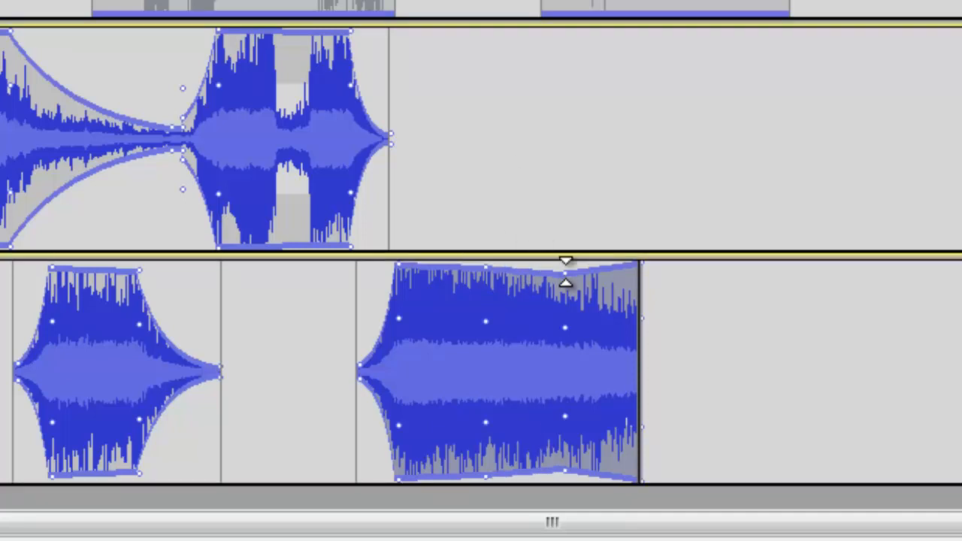
{"action": "left_click_drag", "start_coordinate": [565, 272], "coordinate": [541, 161]}
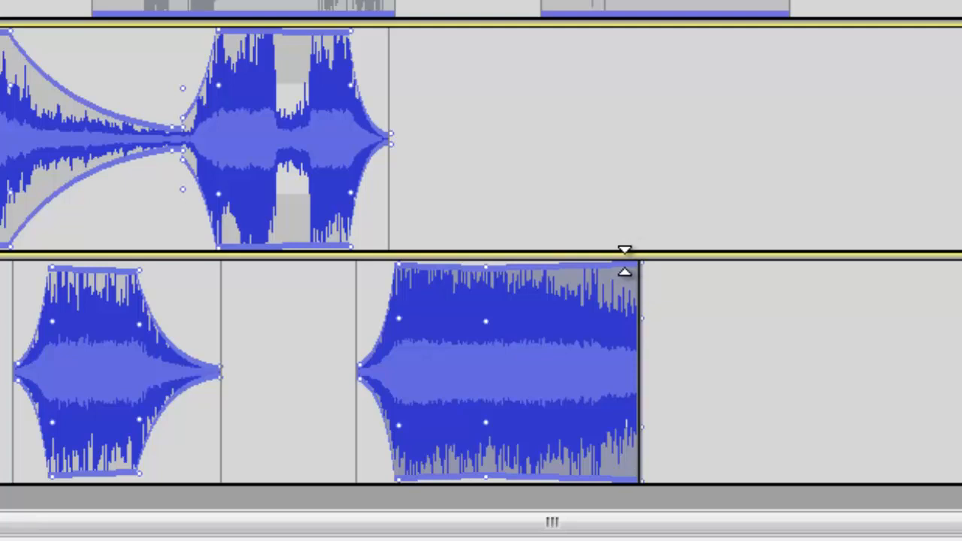
Fade out the third track's second clip over about its last 6.3 seconds with an envelope point at the clip's end.
{"action": "left_click", "coordinate": [624, 260]}
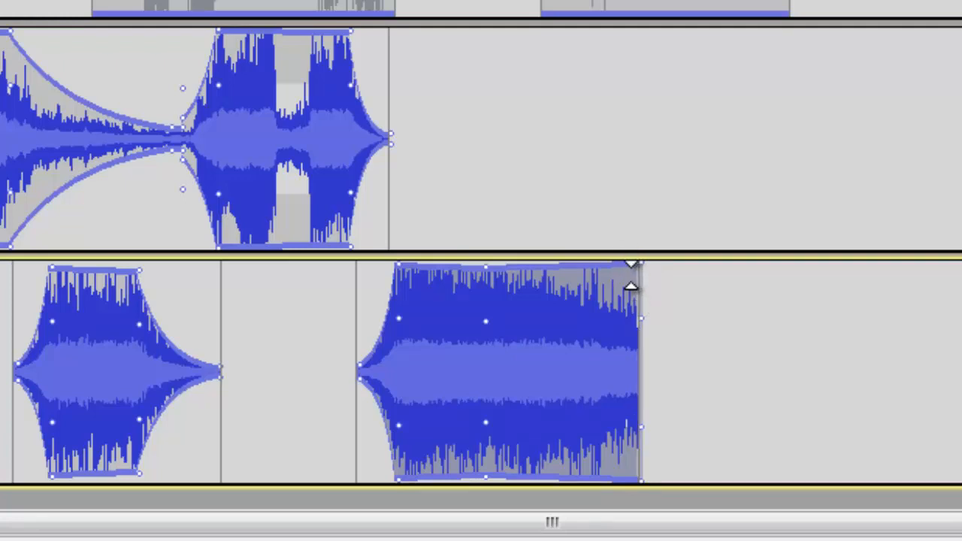
{"action": "left_click_drag", "start_coordinate": [629, 270], "coordinate": [636, 370]}
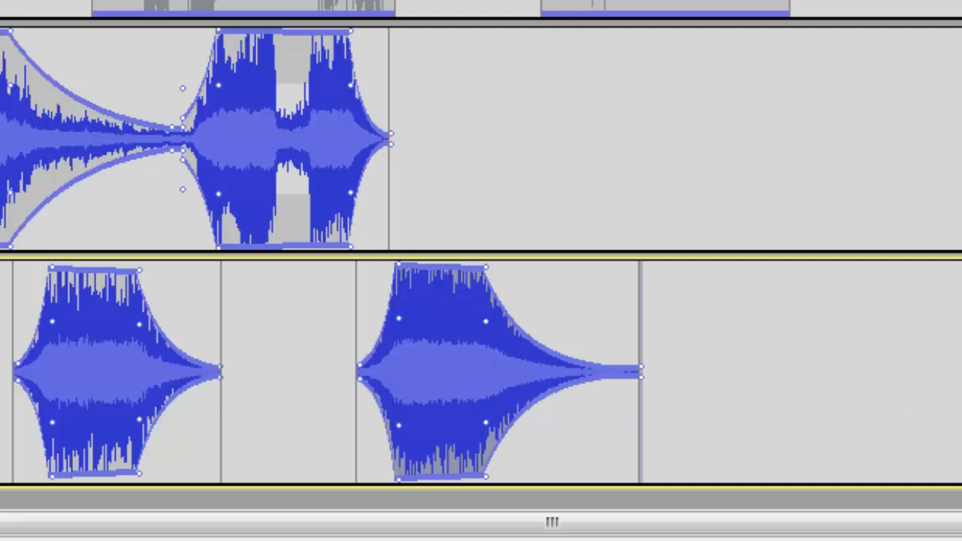
Copy the source track's fourth clip to the second track and time-shift it to start at about 23 s, over the third track's last fade-out.
{"action": "left_click_drag", "start_coordinate": [720, 533], "coordinate": [961, 533]}
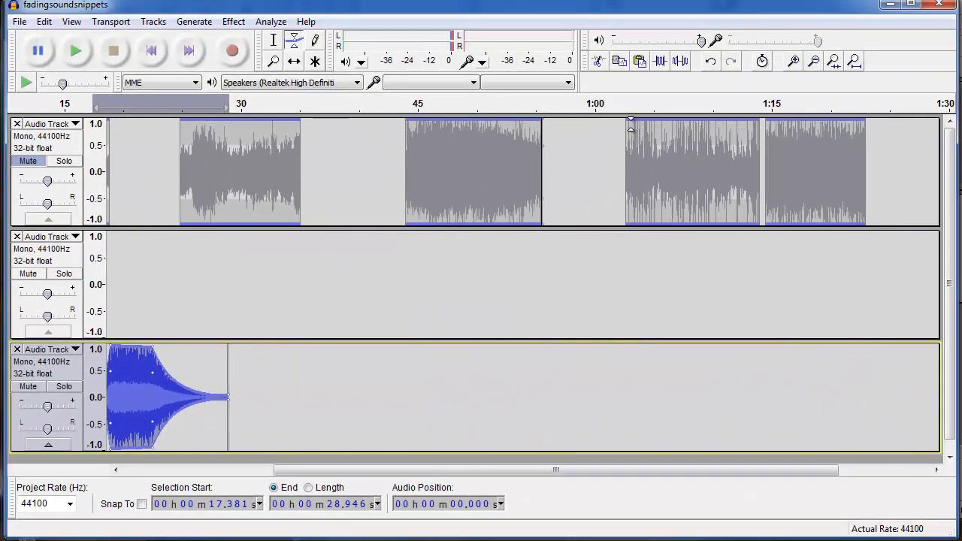
{"action": "left_click", "coordinate": [274, 39]}
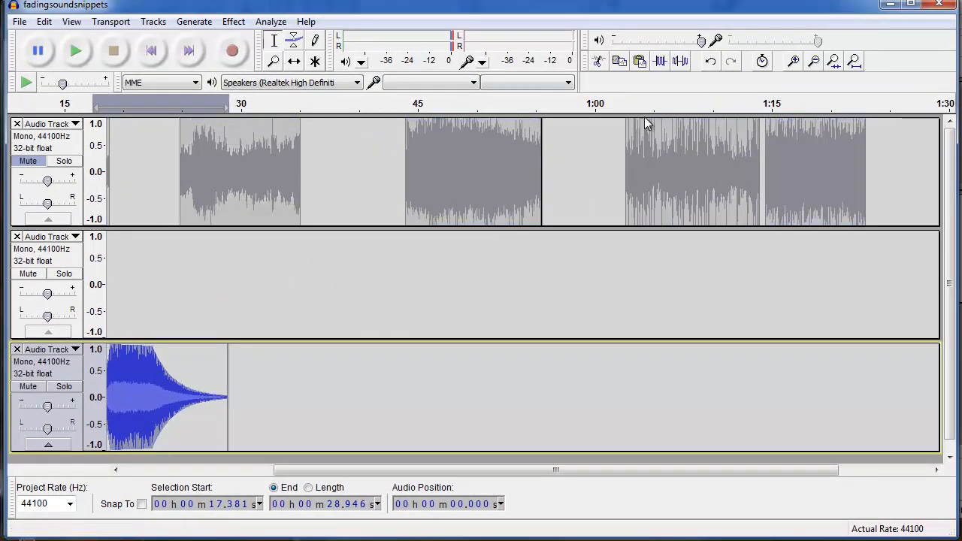
{"action": "left_click_drag", "start_coordinate": [628, 149], "coordinate": [759, 167]}
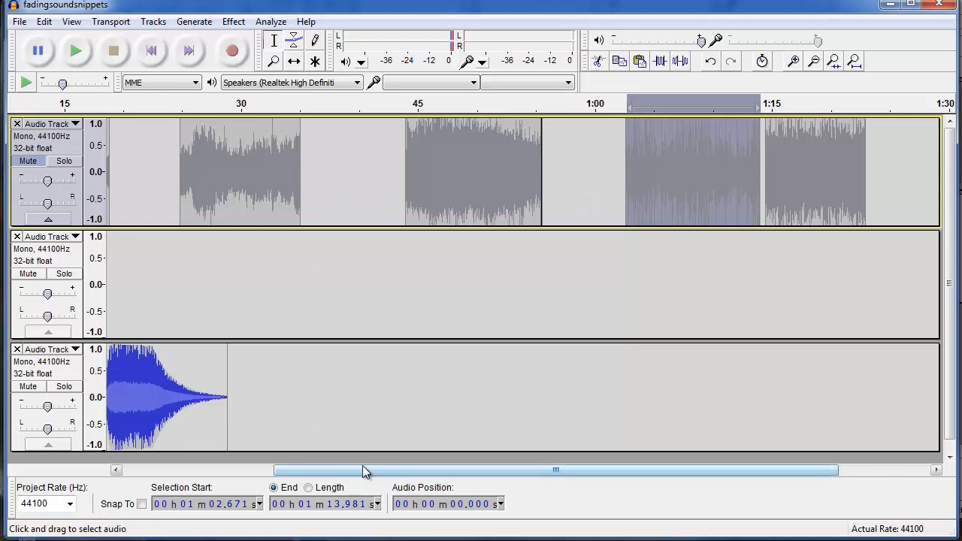
{"action": "left_click_drag", "start_coordinate": [366, 470], "coordinate": [253, 485]}
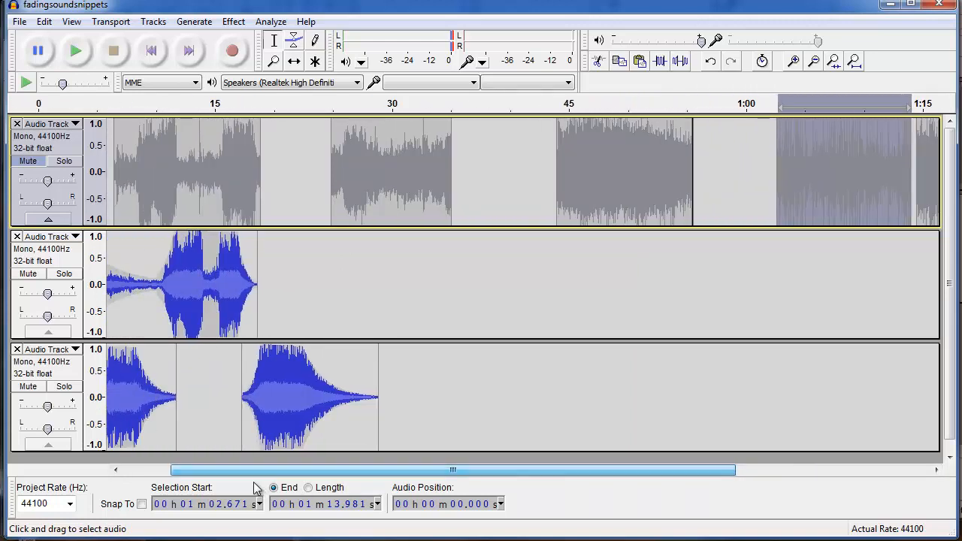
{"action": "left_click", "coordinate": [304, 282]}
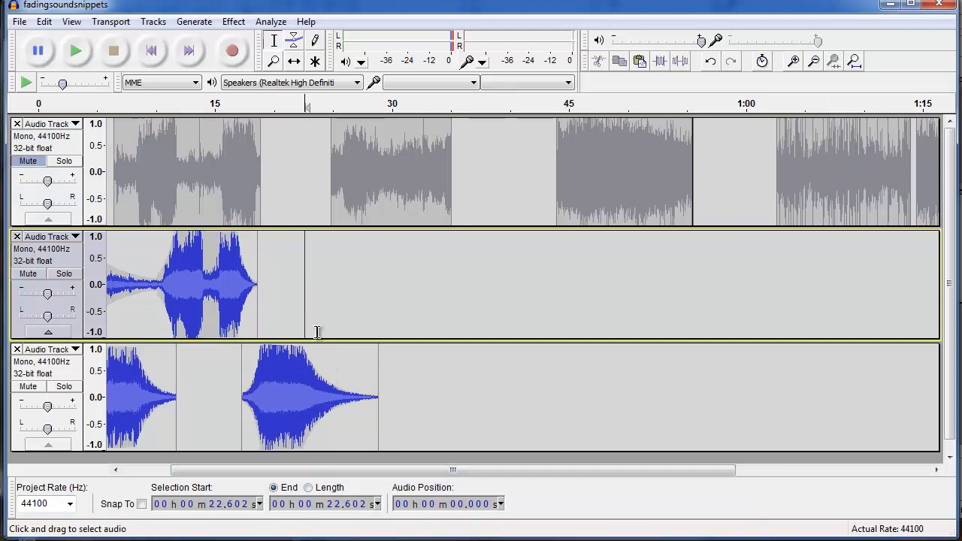
{"action": "key", "text": "ctrl+v"}
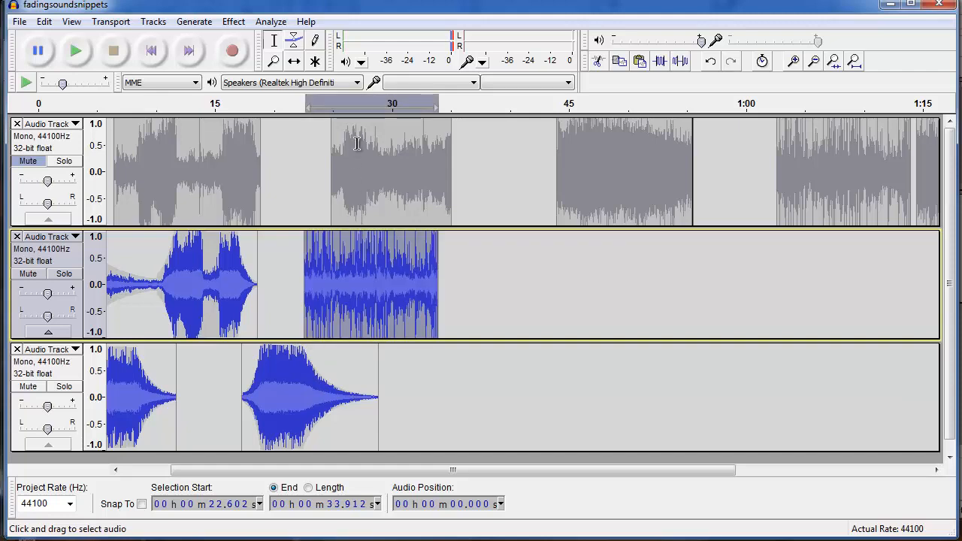
{"action": "left_click", "coordinate": [294, 61]}
{"action": "left_click_drag", "start_coordinate": [344, 282], "coordinate": [346, 288]}
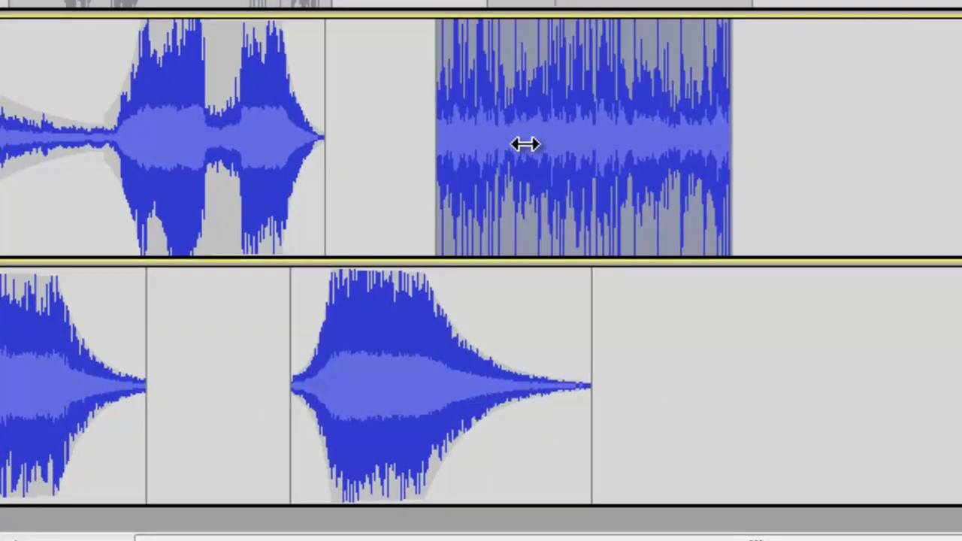
{"action": "left_click_drag", "start_coordinate": [525, 144], "coordinate": [529, 145]}
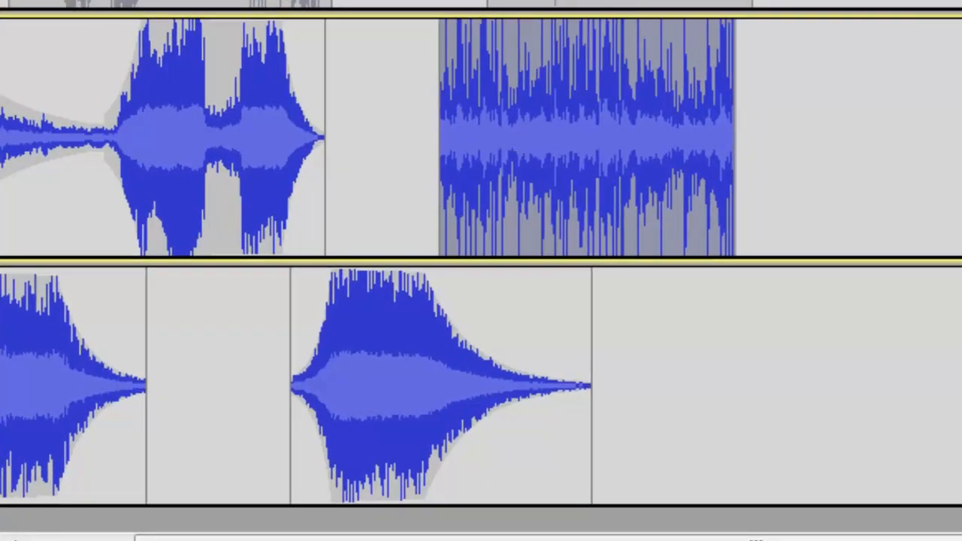
Add four envelope points to the second track's third clip: at both ends, about 1.4 s after its start and 4.7 s before its end.
{"action": "key", "text": "F2"}
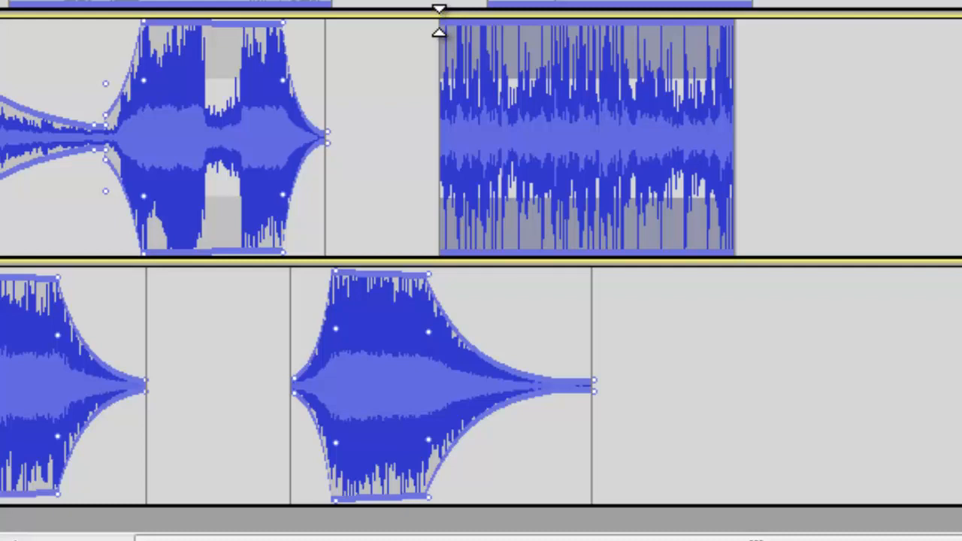
{"action": "left_click", "coordinate": [443, 27]}
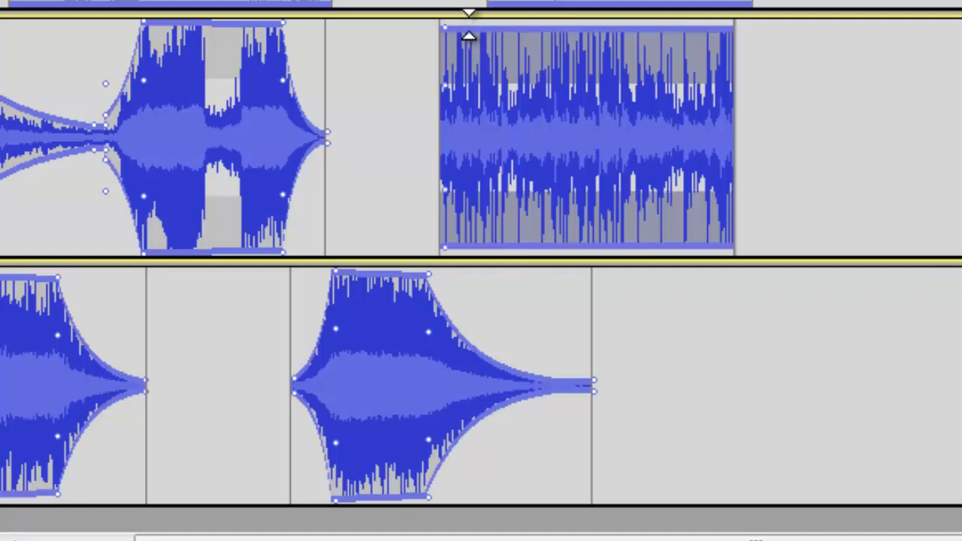
{"action": "left_click", "coordinate": [476, 30]}
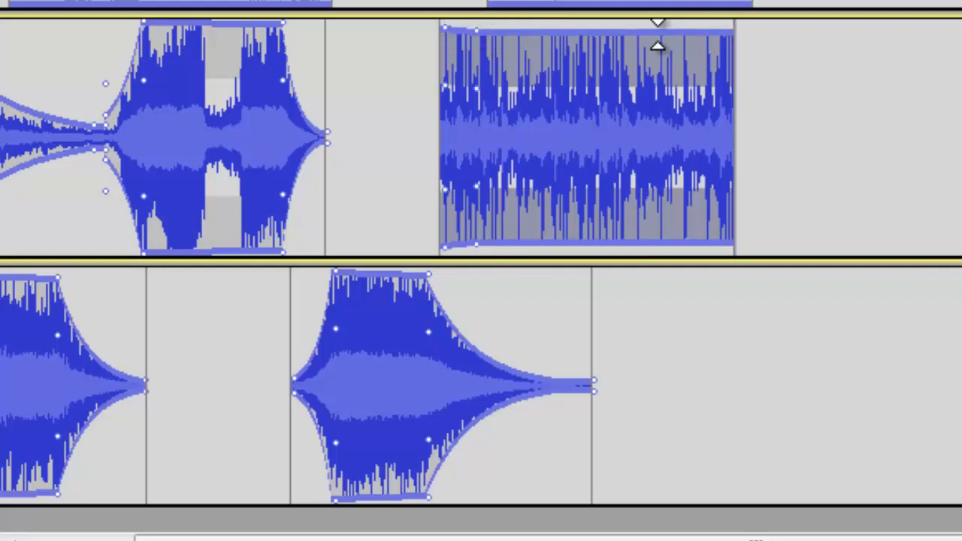
{"action": "left_click", "coordinate": [612, 34]}
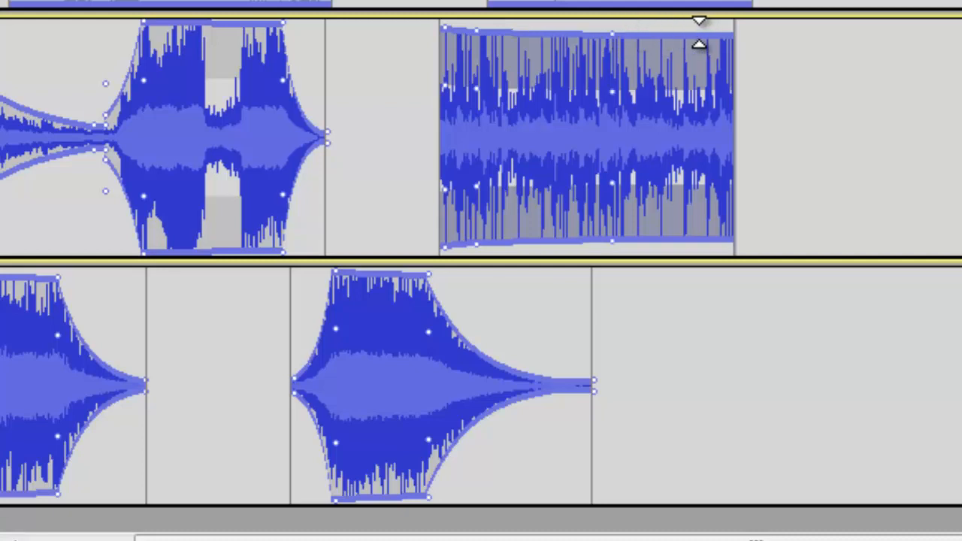
{"action": "left_click", "coordinate": [731, 37]}
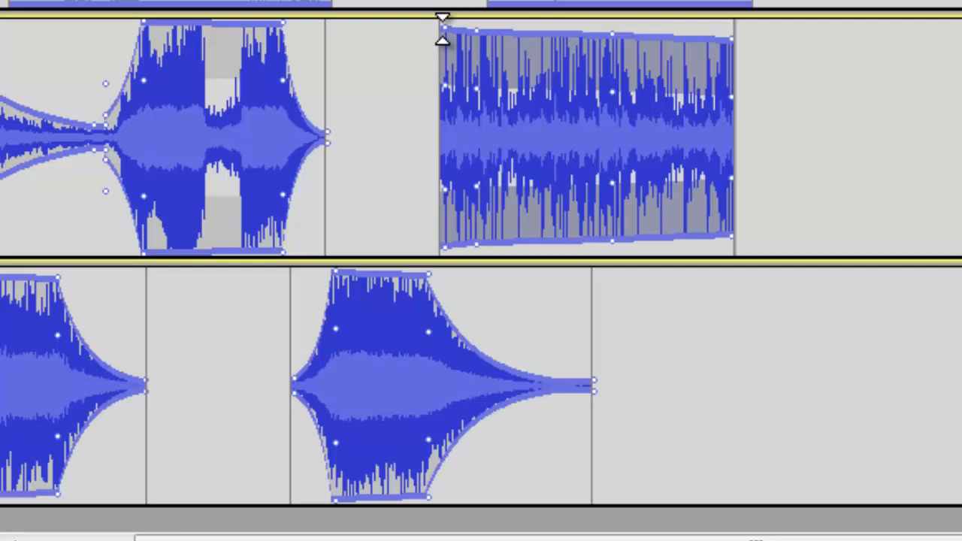
Fade the second track's third clip in over about 1.4 seconds and out over about 4.7 seconds, with the middle points at full level.
{"action": "left_click_drag", "start_coordinate": [442, 29], "coordinate": [439, 124]}
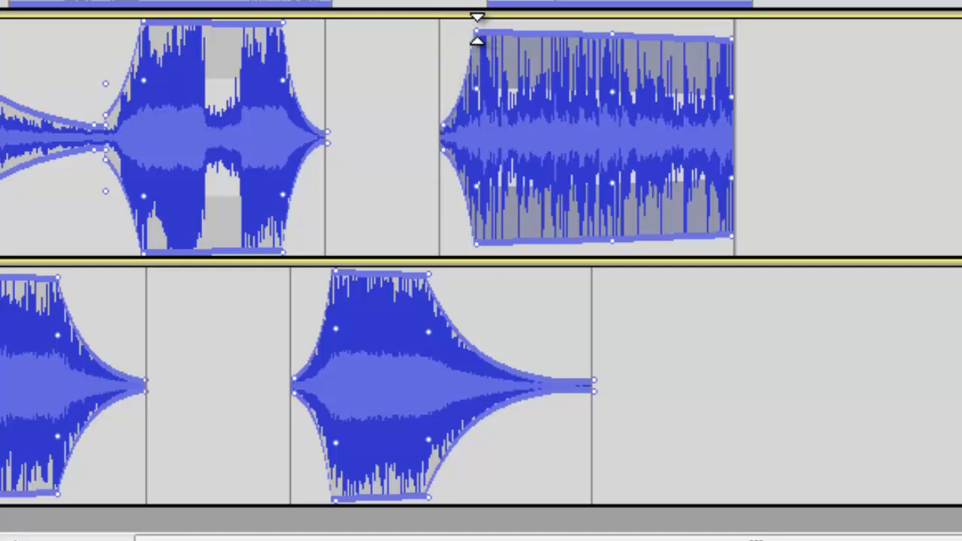
{"action": "left_click_drag", "start_coordinate": [472, 31], "coordinate": [473, 22]}
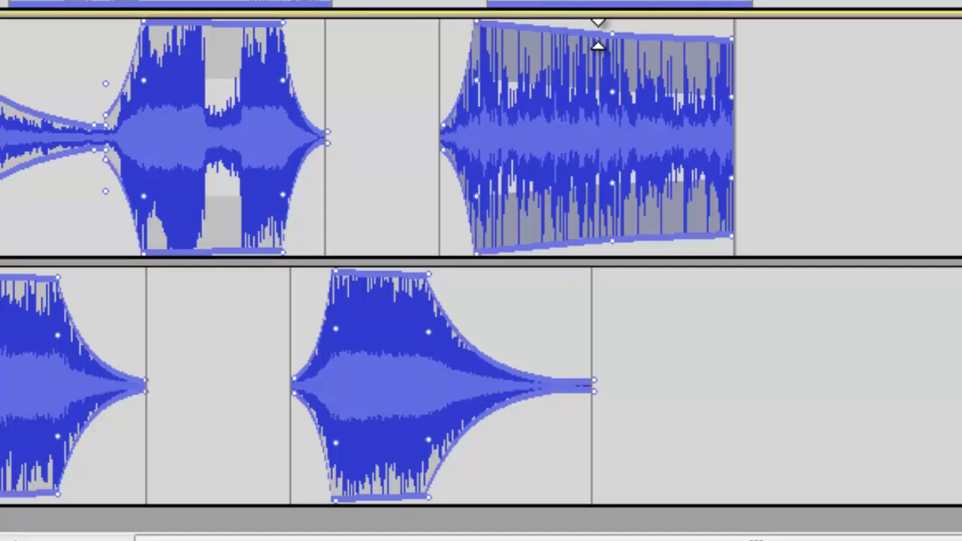
{"action": "left_click_drag", "start_coordinate": [612, 33], "coordinate": [612, 23]}
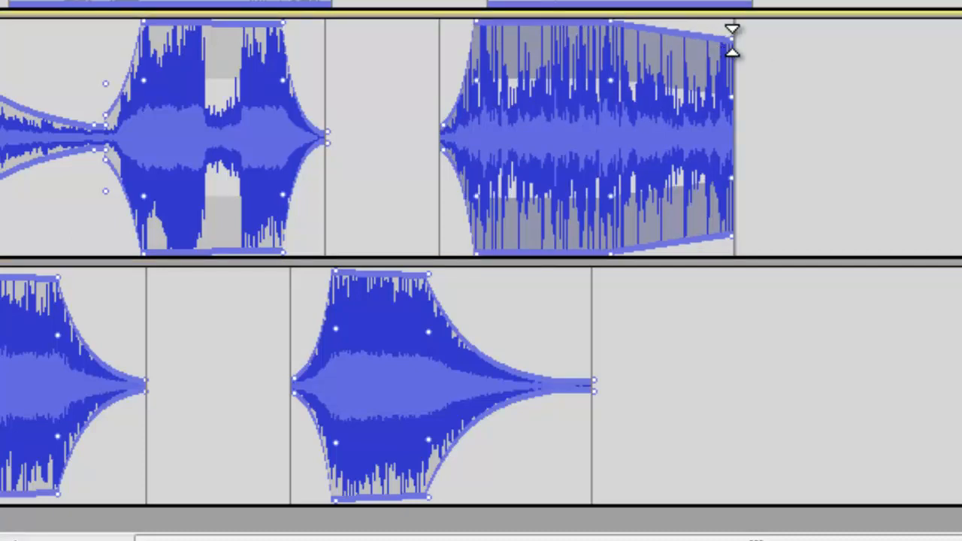
{"action": "left_click_drag", "start_coordinate": [732, 38], "coordinate": [737, 131]}
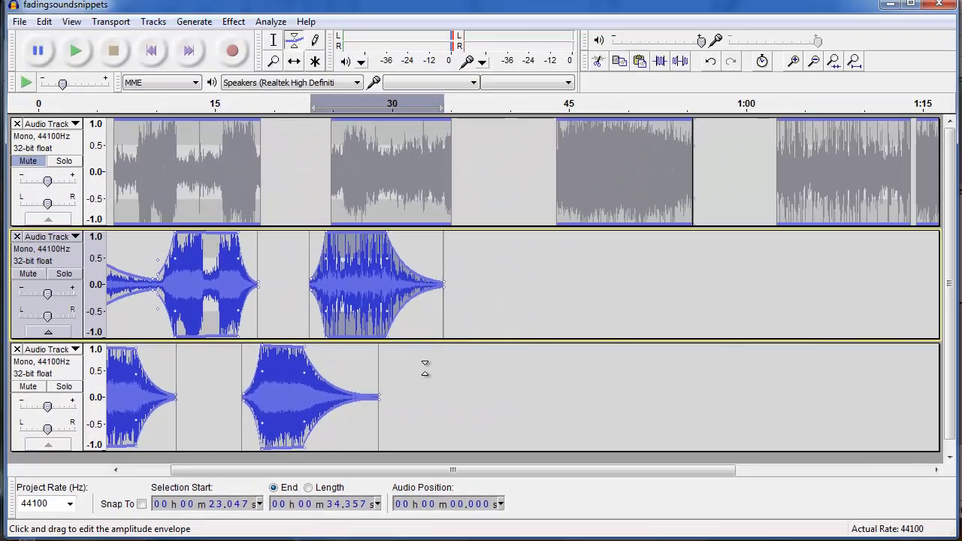
Play the complete crossfaded mix from the start to check the transitions, and stop playback.
{"action": "key", "text": "Home"}
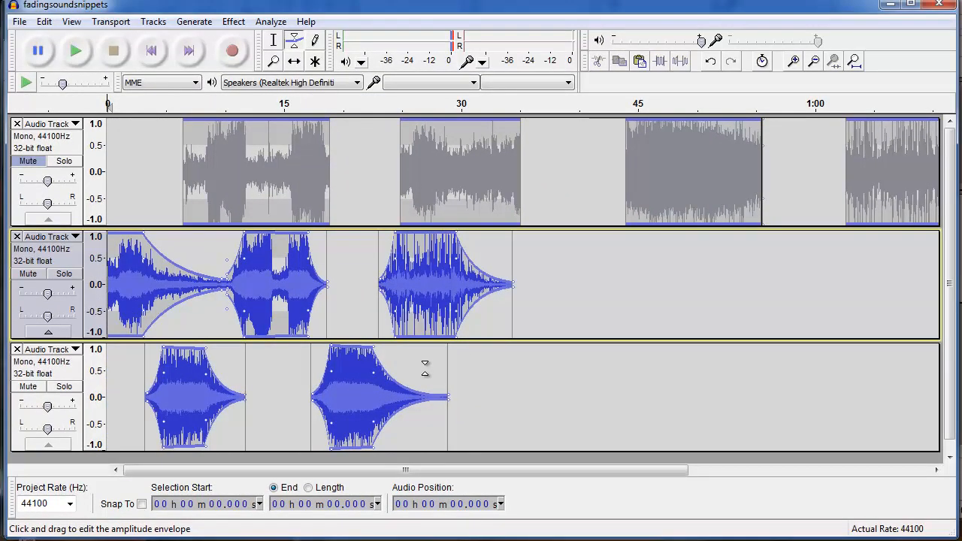
{"action": "key", "text": "space"}
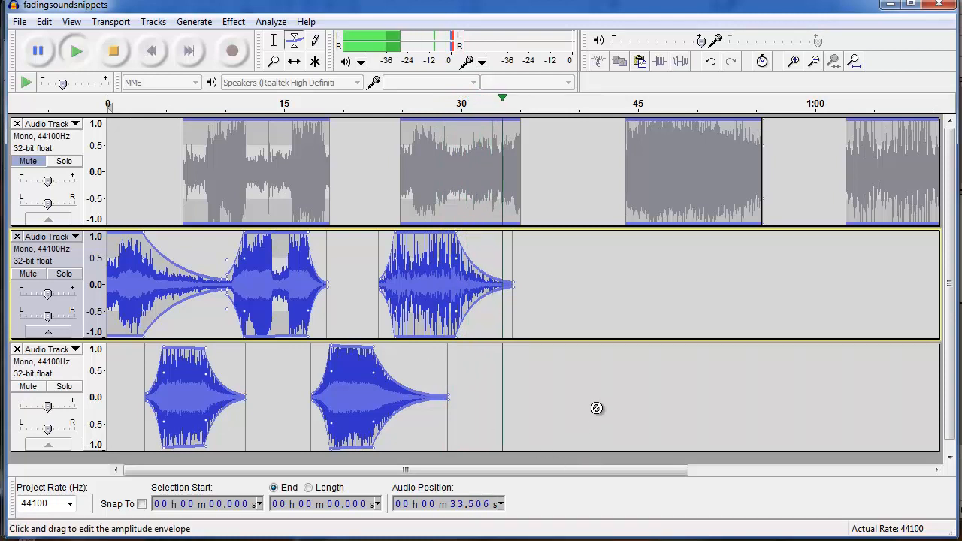
{"action": "key", "text": "space"}
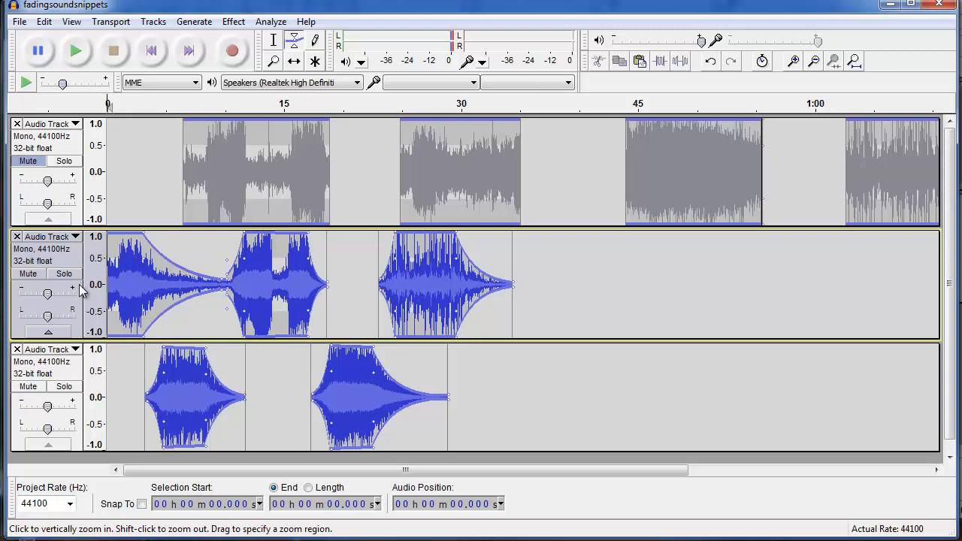
Start exporting the crossfaded mix as an MP3 file.
{"action": "left_click", "coordinate": [30, 161]}
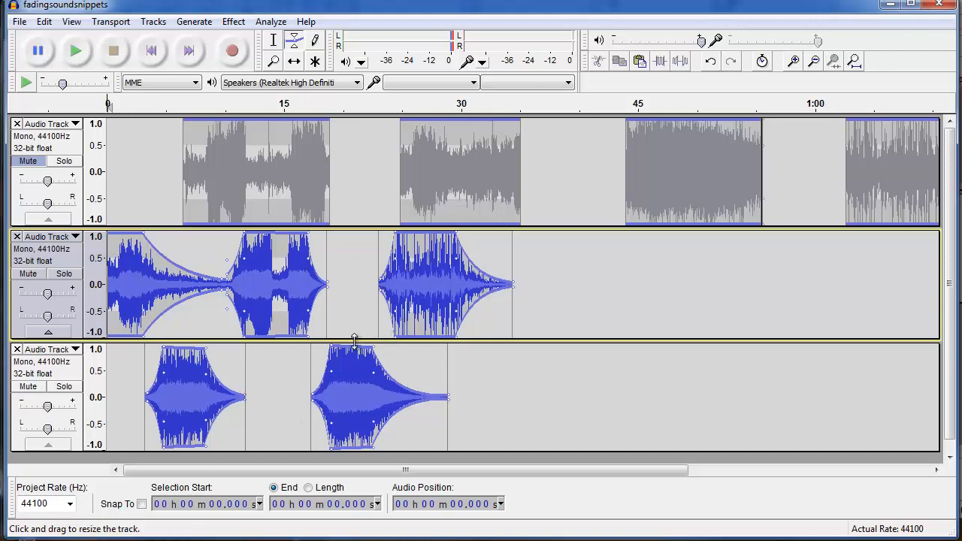
{"action": "left_click", "coordinate": [19, 21]}
{"action": "left_click", "coordinate": [45, 228]}
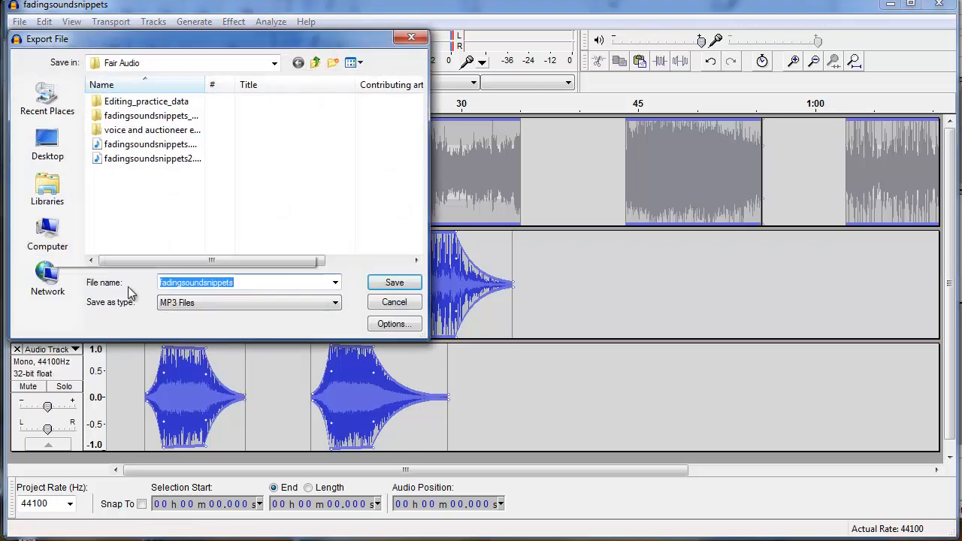